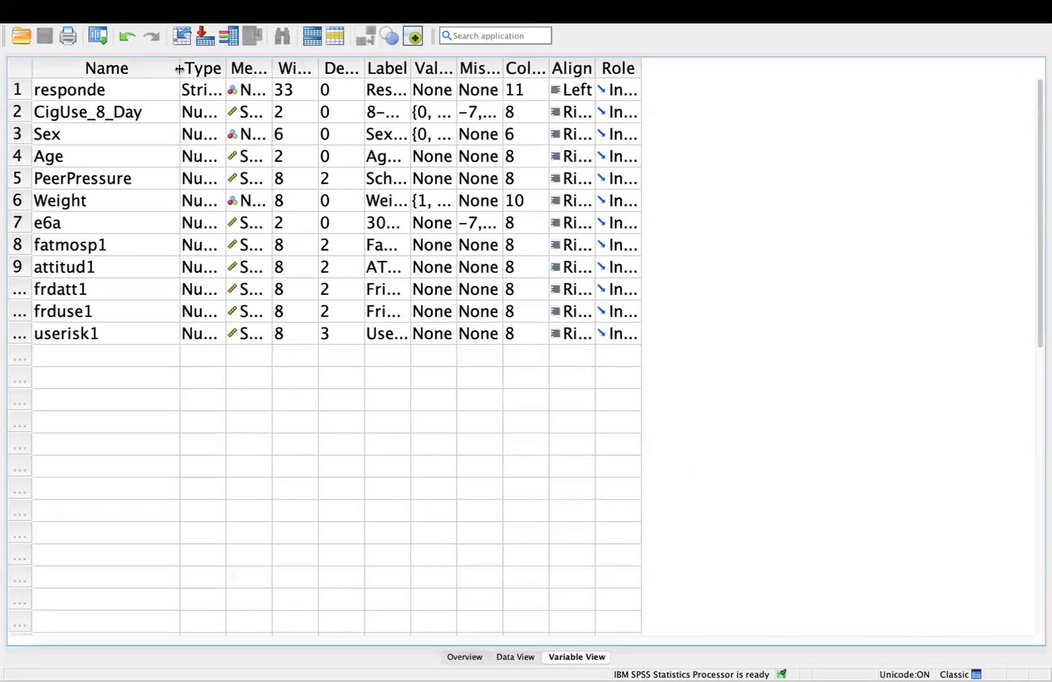
# Widen the Type, Measure, Label and Values columns of the variable list so their contents are readable
pyautogui.moveTo(179, 68); pyautogui.dragTo(422, 68)
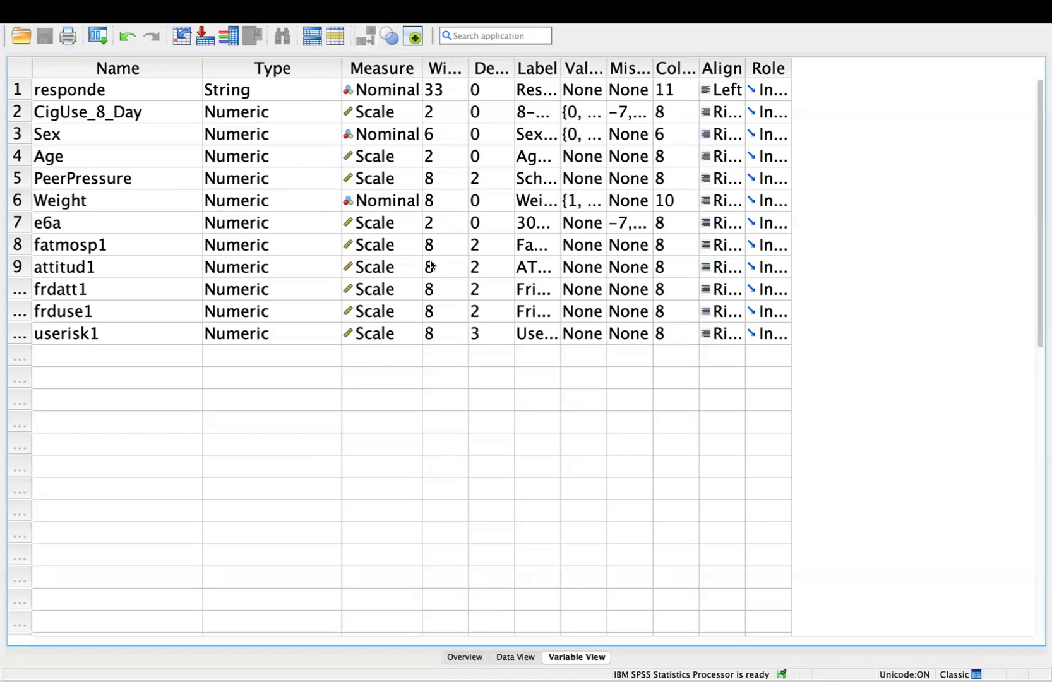
pyautogui.moveTo(561, 68); pyautogui.dragTo(808, 72)
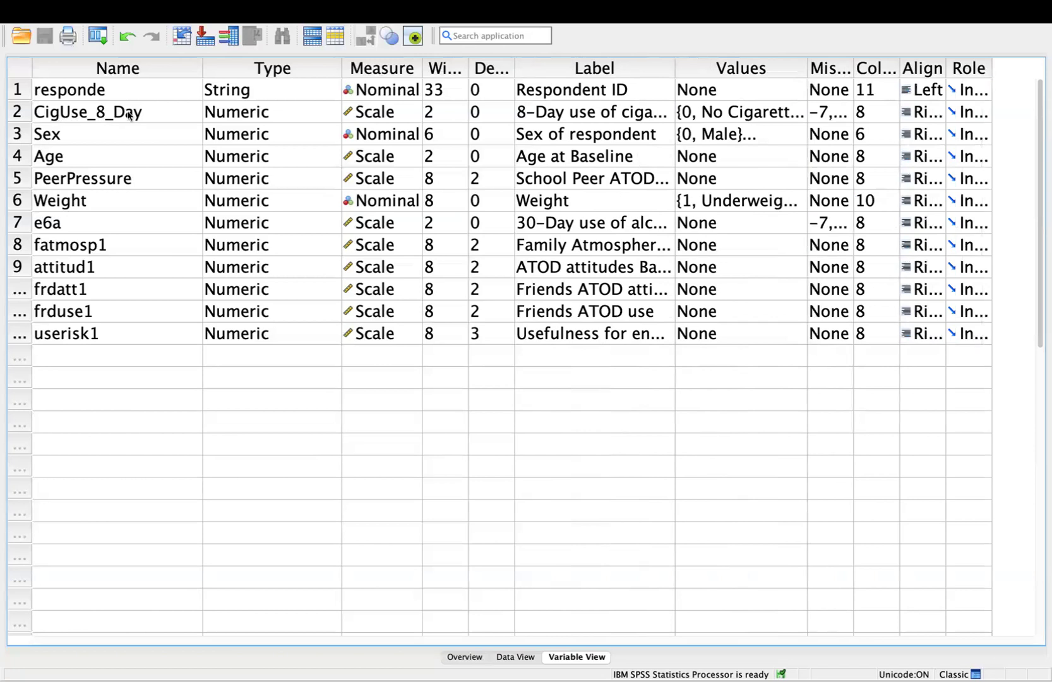
# Review the value labels defined for the CigUse_8_Day variable and close them without editing
pyautogui.click(19, 112)
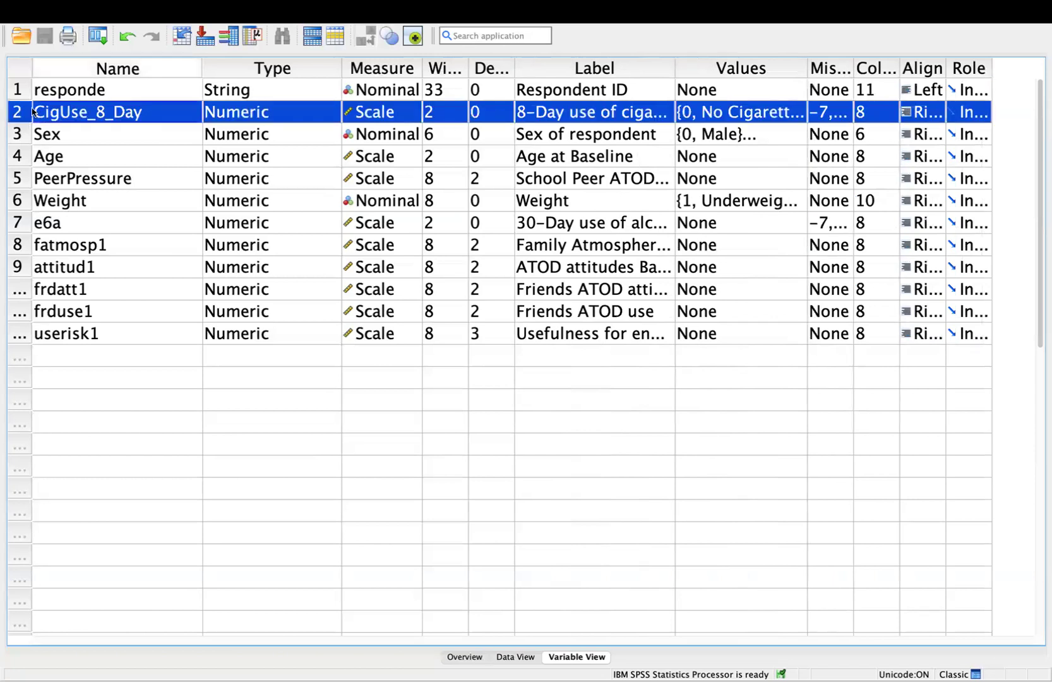
pyautogui.click(794, 70)
pyautogui.click(798, 119)
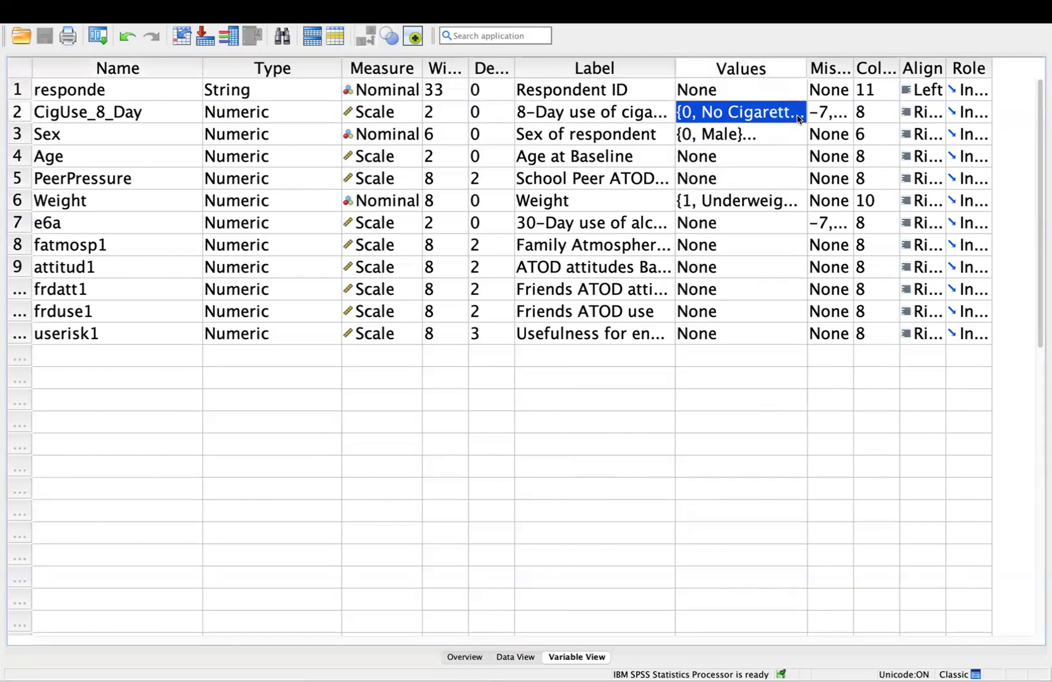
pyautogui.click(798, 118)
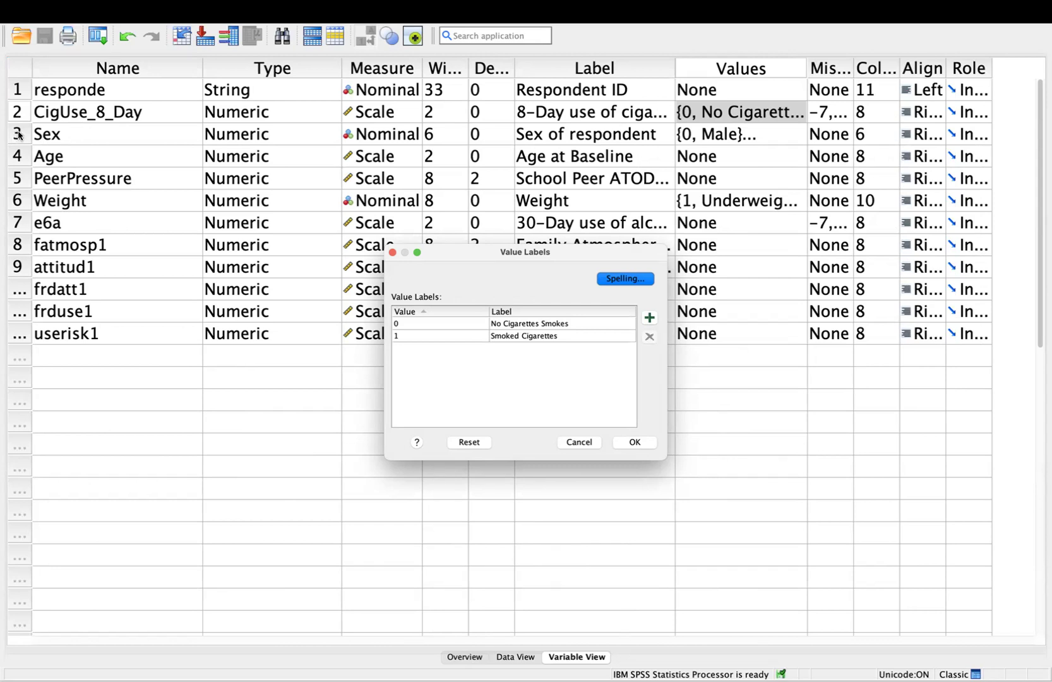
pyautogui.click(645, 442)
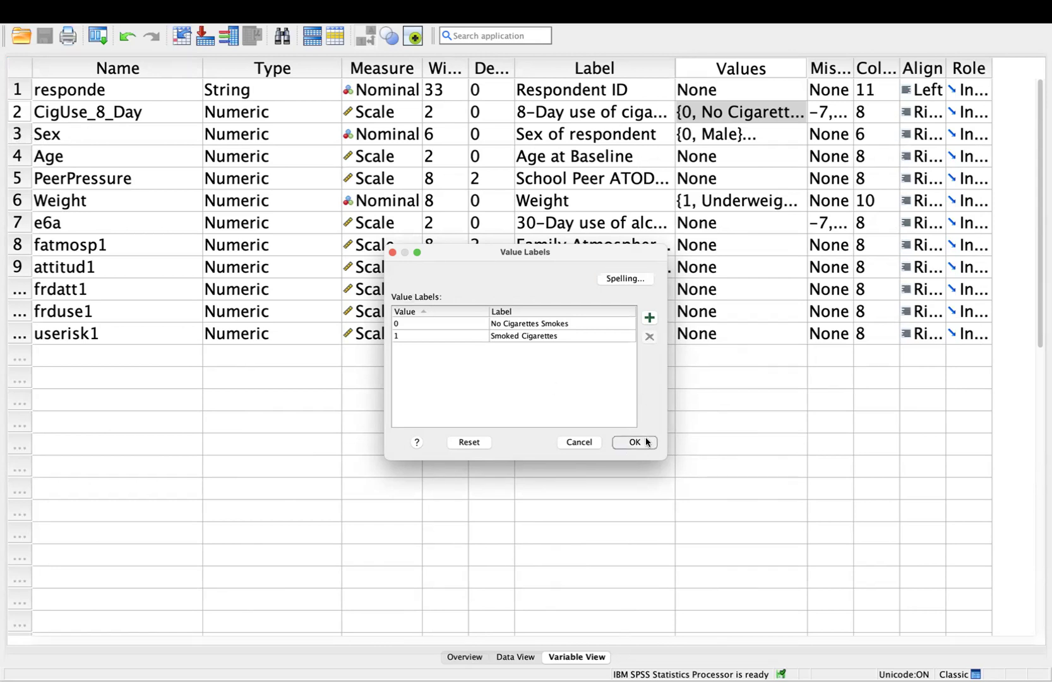
# Review the value labels defined for the Sex variable and close them without editing
pyautogui.click(19, 134)
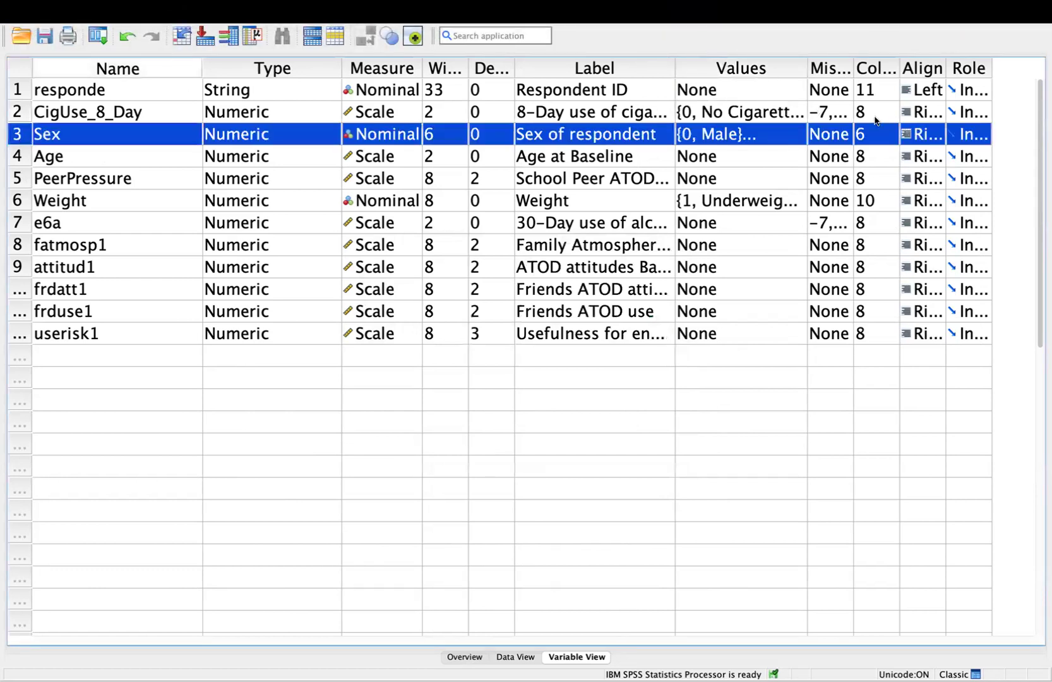
pyautogui.click(797, 140)
pyautogui.click(797, 140)
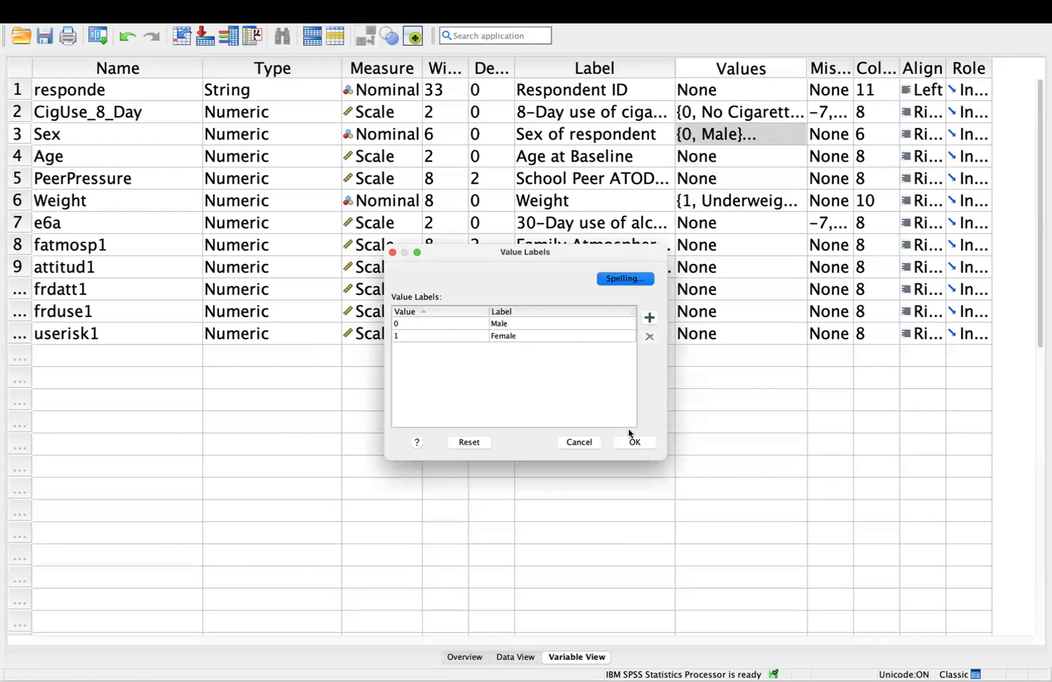
pyautogui.moveTo(574, 250); pyautogui.dragTo(534, 142)
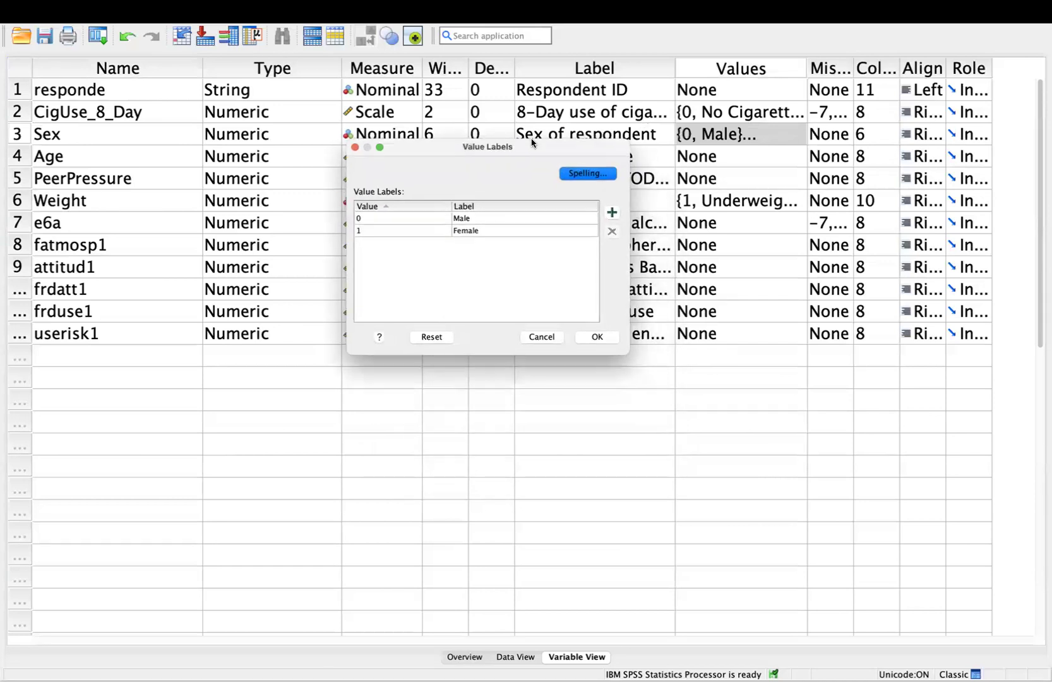
pyautogui.click(596, 334)
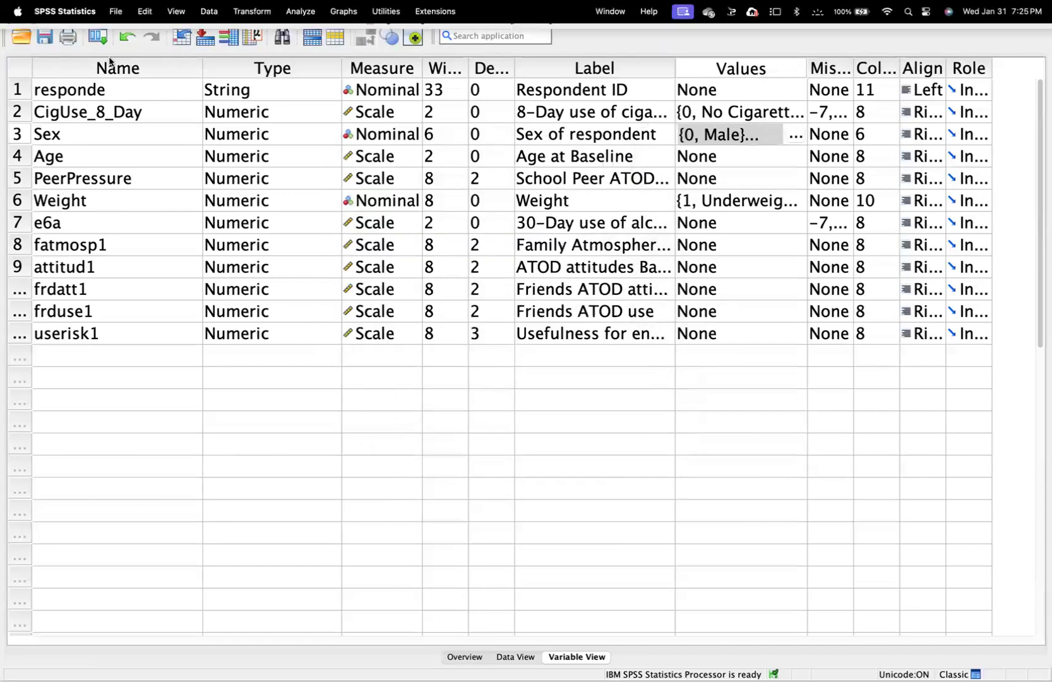
# Check the Values entry of the Age variable and the definition row of the PeerPressure variable
pyautogui.rightClick(17, 158)
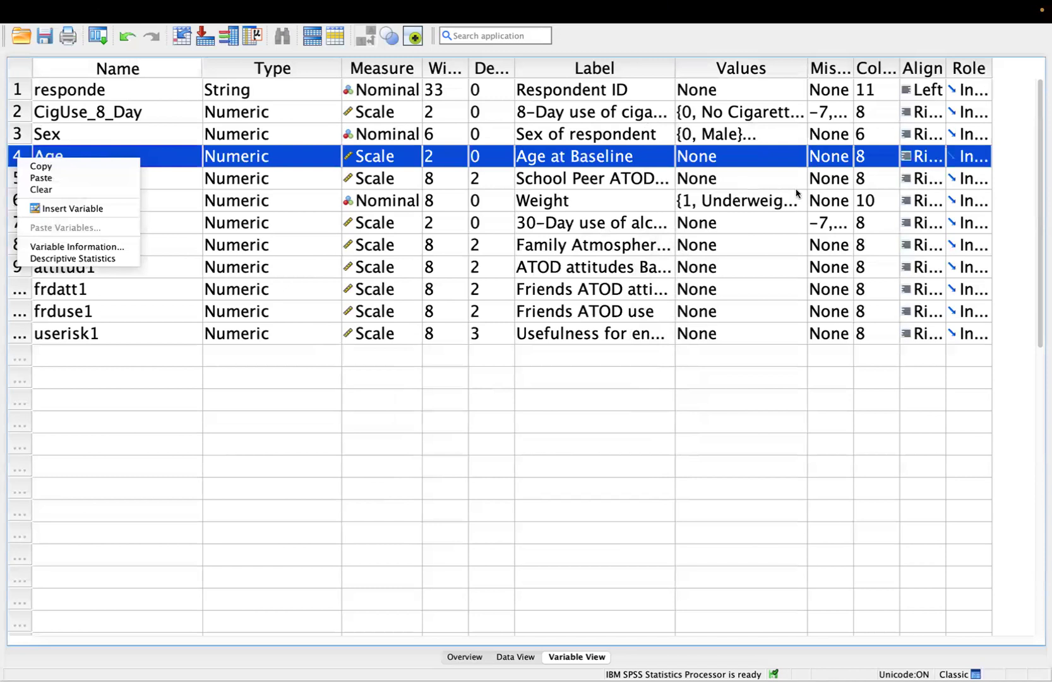
pyautogui.click(731, 160)
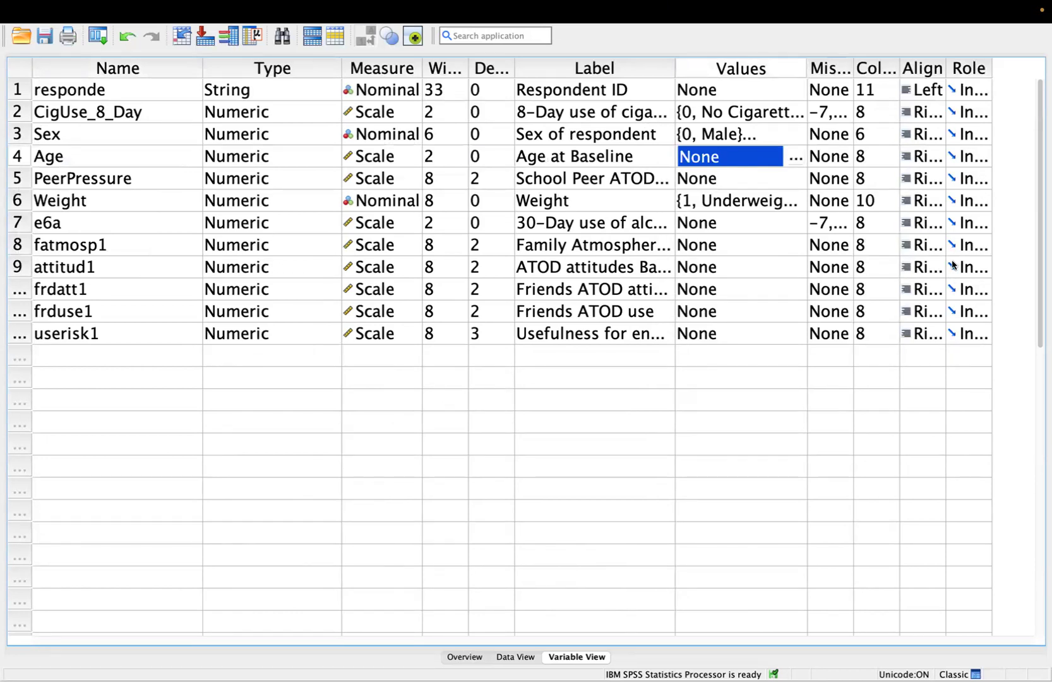
pyautogui.click(19, 179)
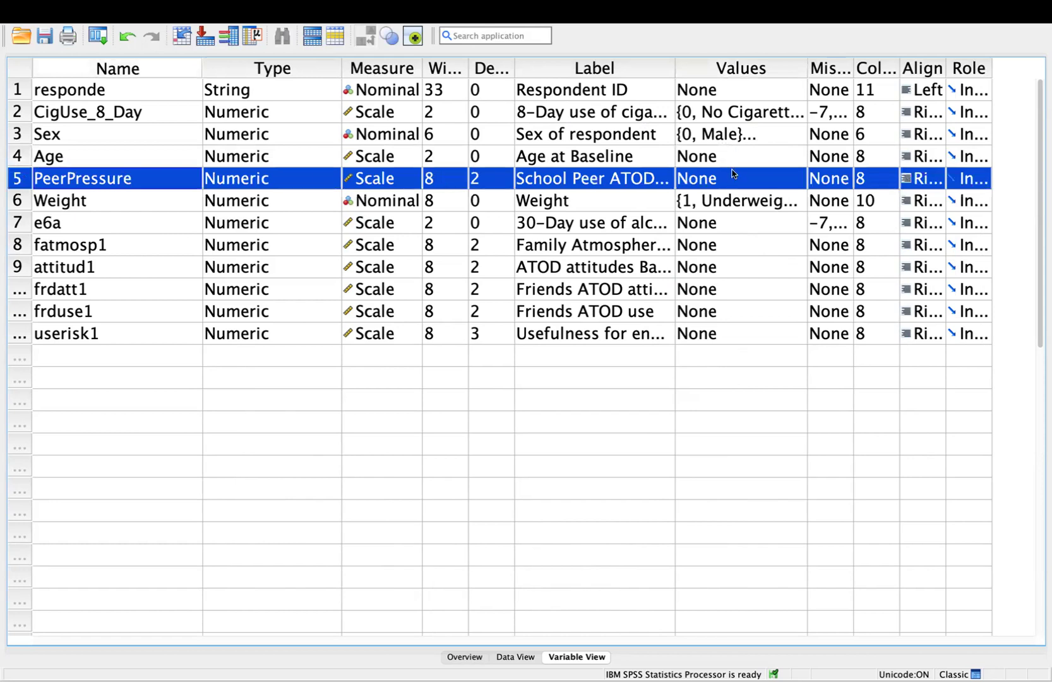
# Examine the value labels defined for the Weight variable and dismiss them without changes
pyautogui.click(19, 200)
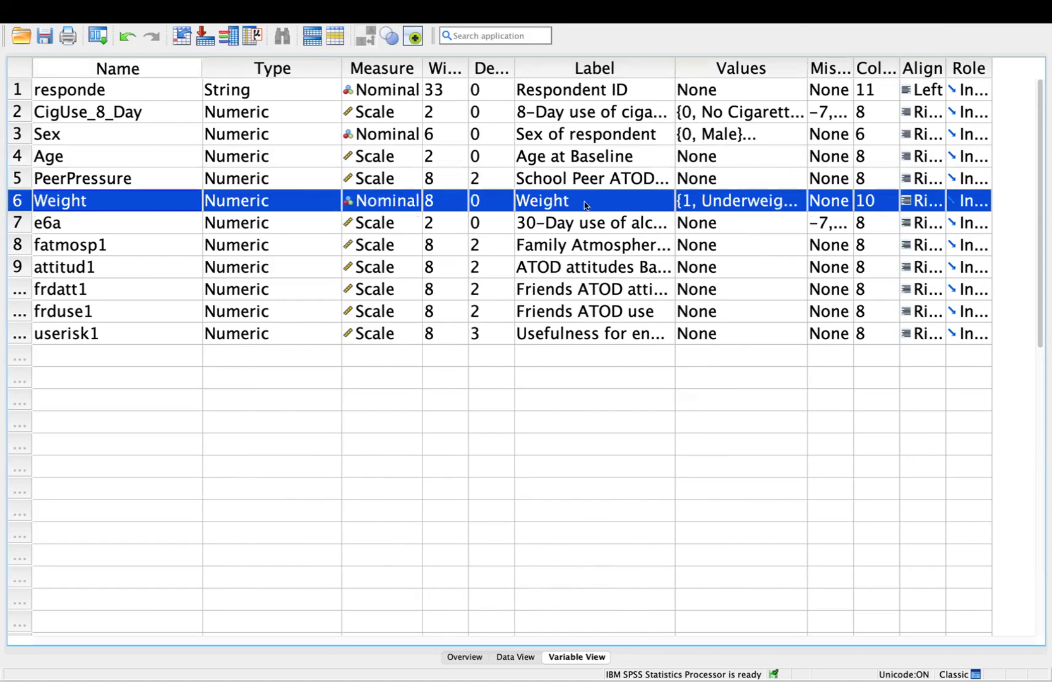
pyautogui.rightClick(787, 209)
pyautogui.rightClick(780, 203)
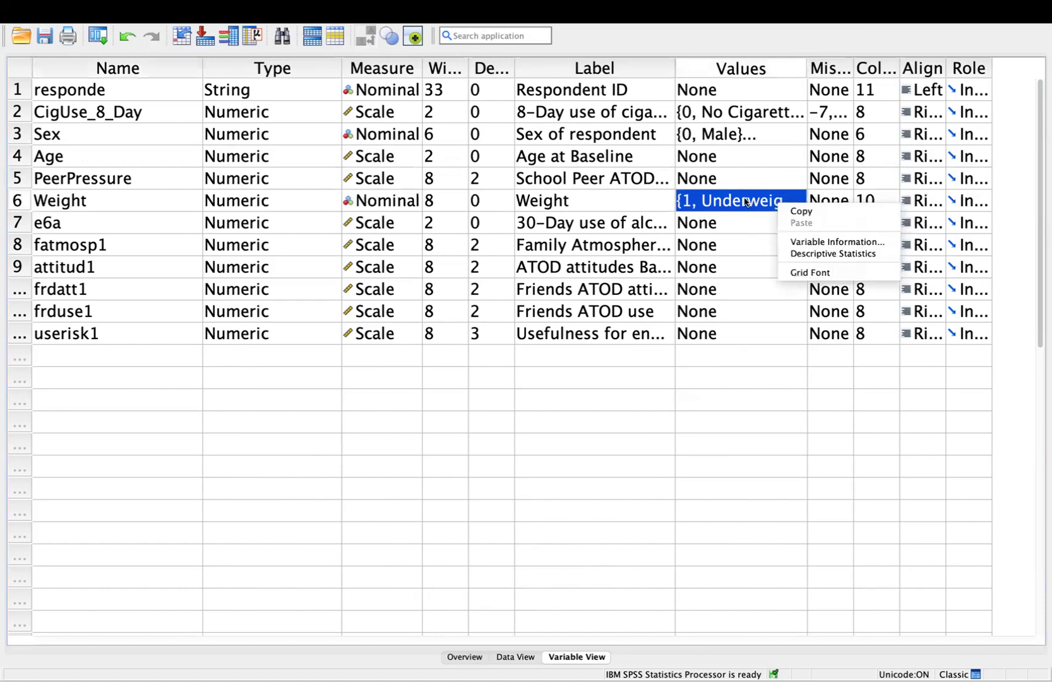
pyautogui.click(741, 350)
pyautogui.click(792, 207)
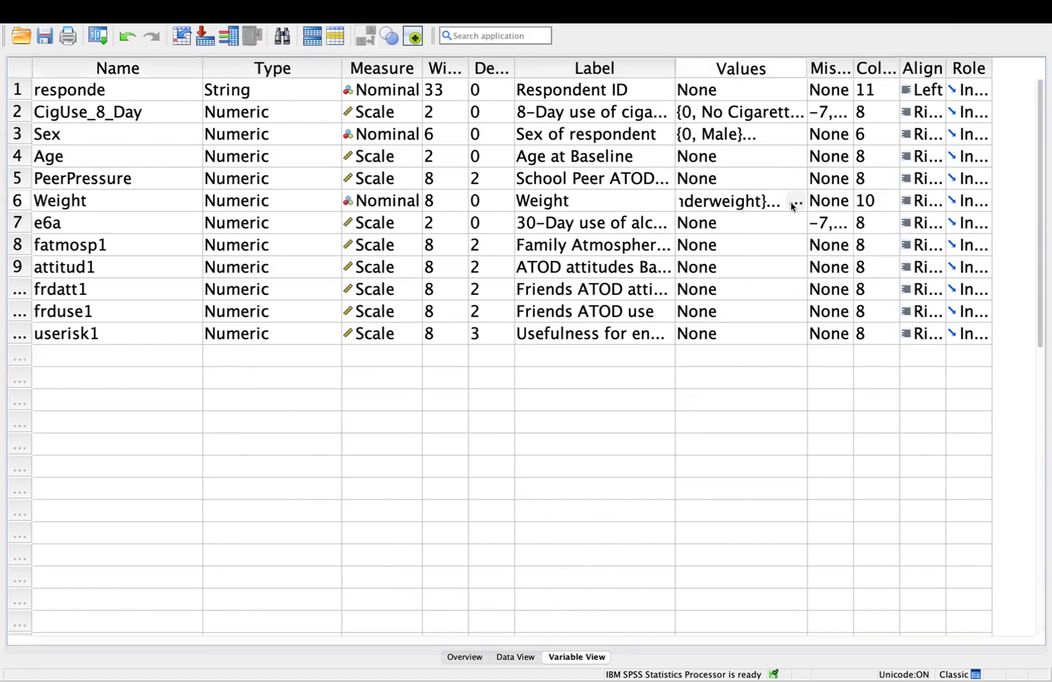
pyautogui.click(793, 204)
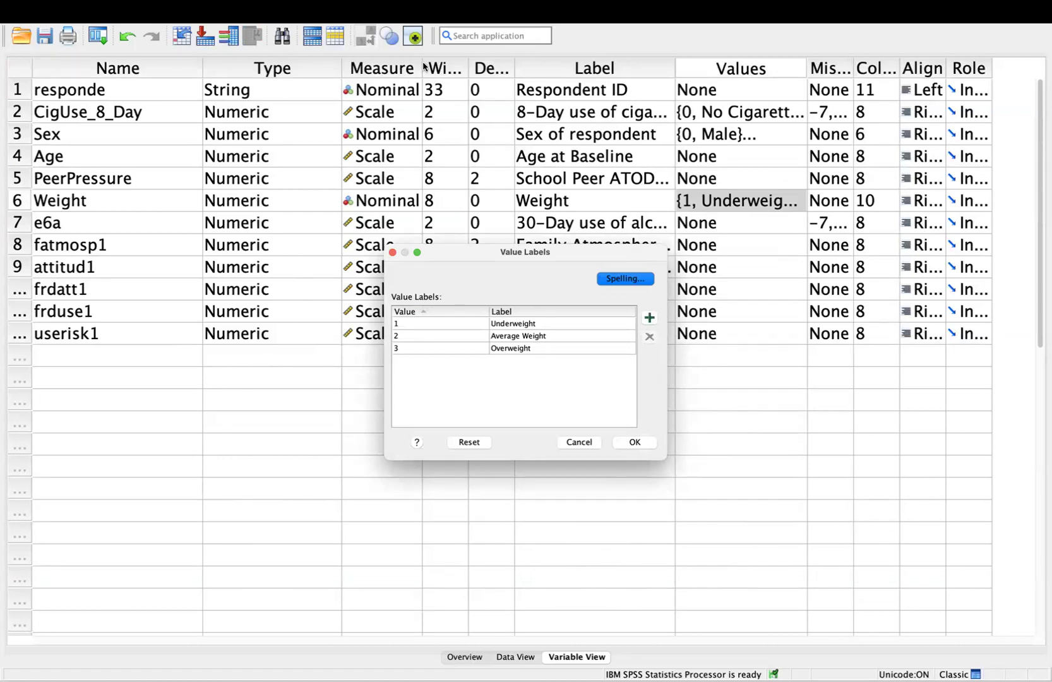
pyautogui.moveTo(443, 251); pyautogui.dragTo(469, 448)
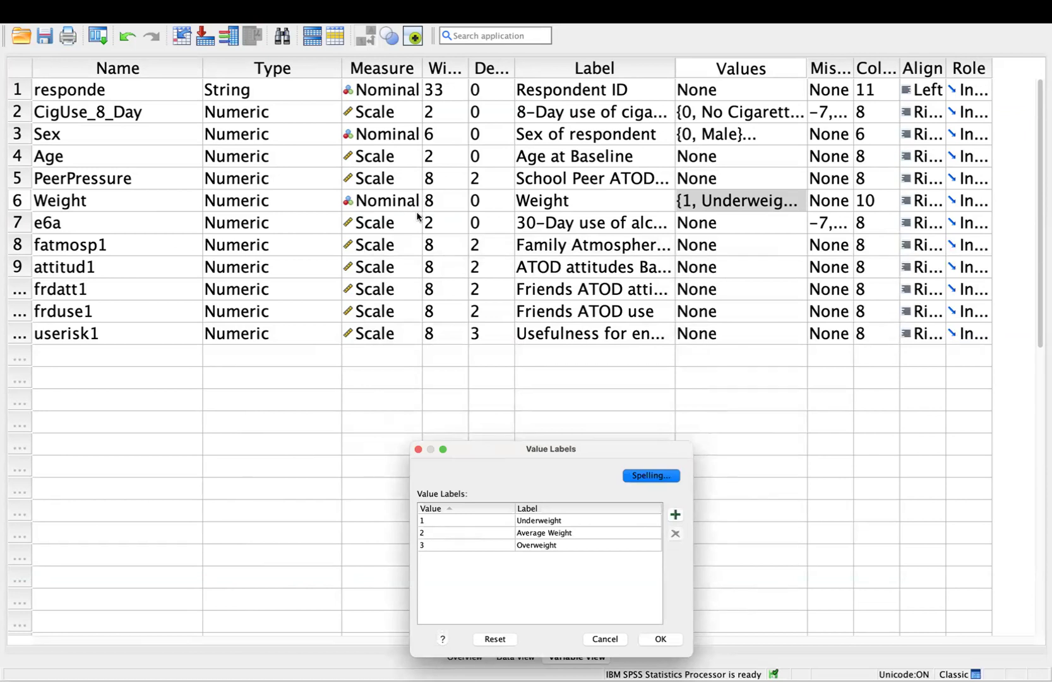
pyautogui.click(606, 639)
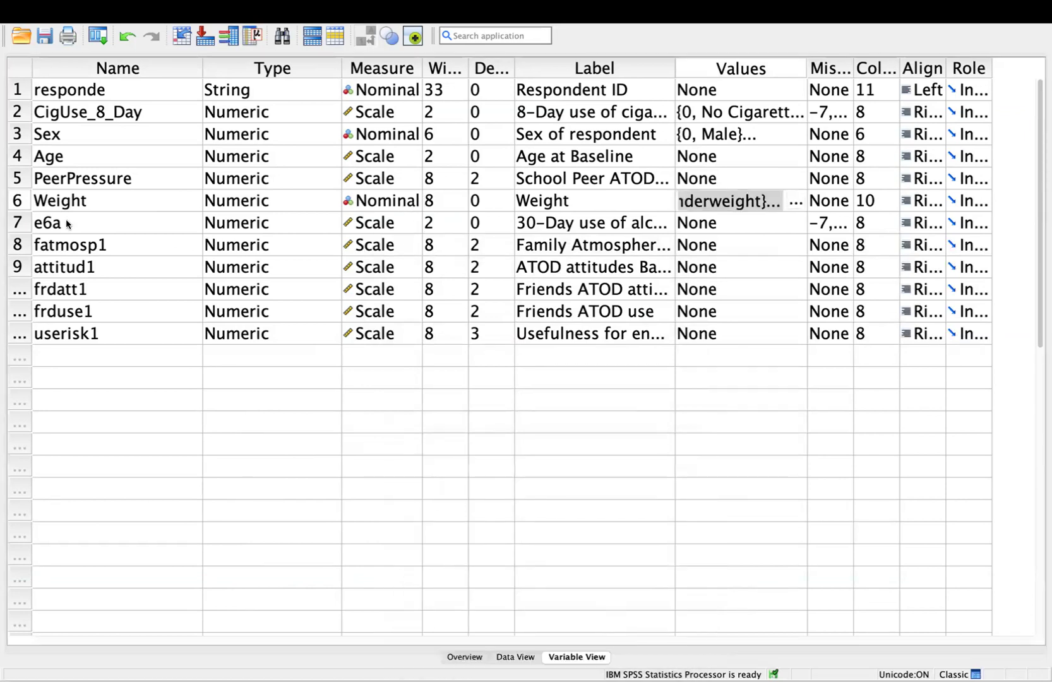
# Change the measurement level of the Weight variable to Scale
pyautogui.click(22, 202)
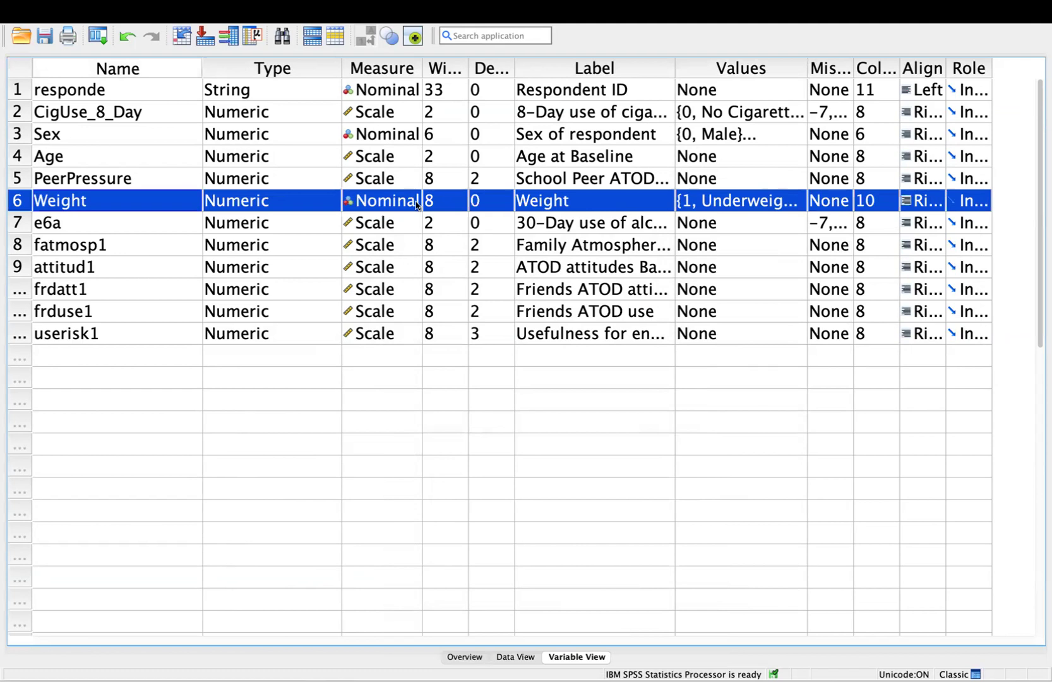
pyautogui.click(412, 206)
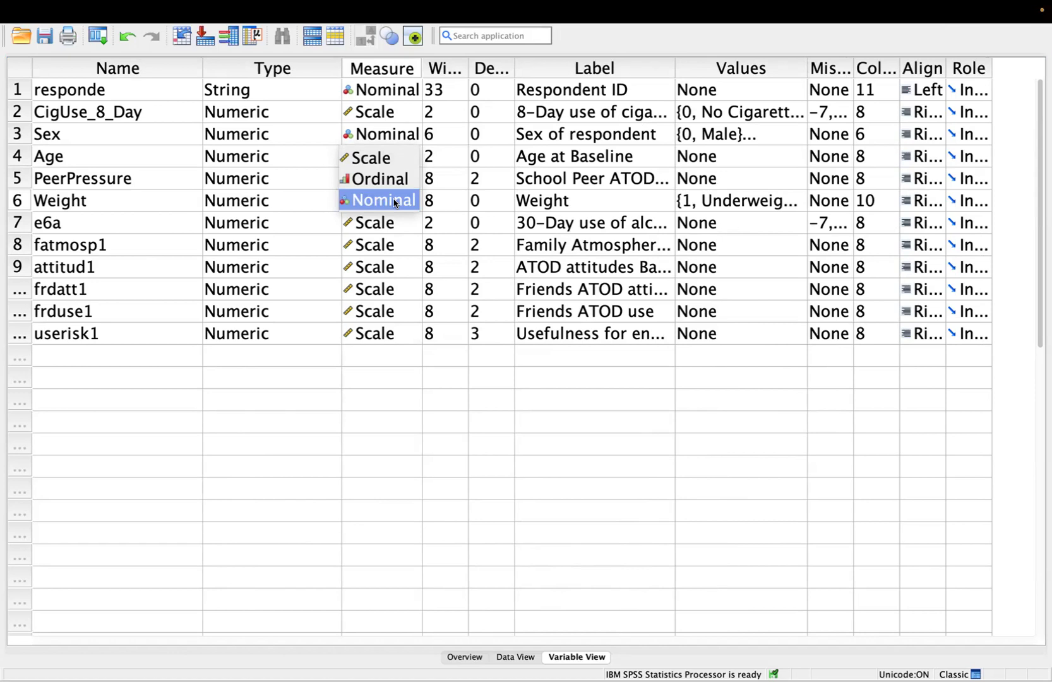
pyautogui.click(271, 456)
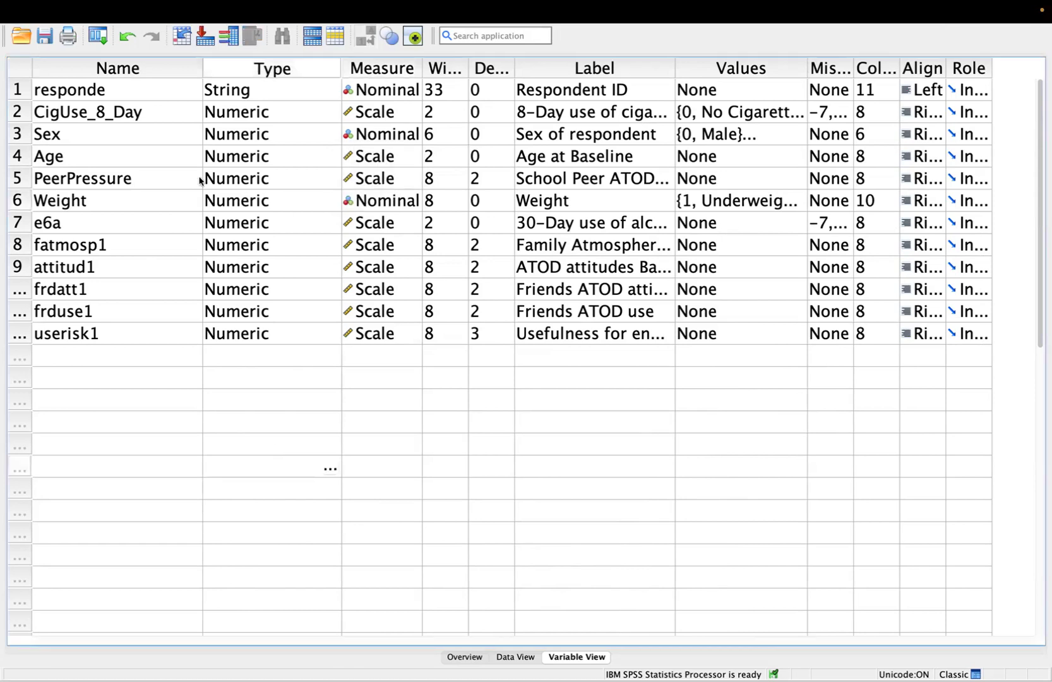
pyautogui.click(418, 202)
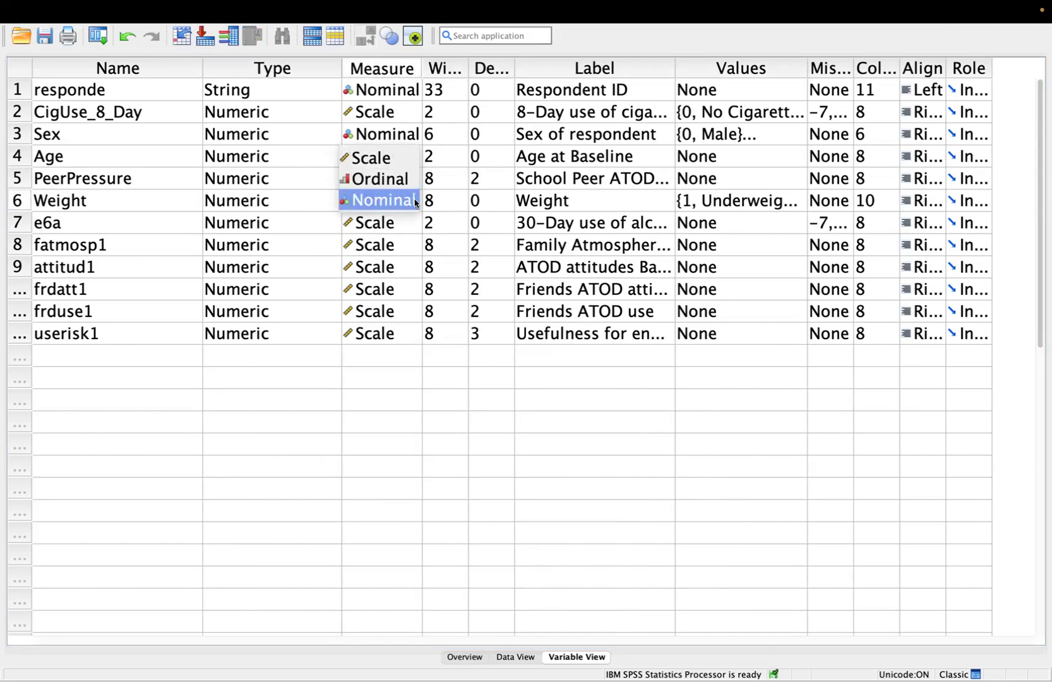
pyautogui.click(403, 161)
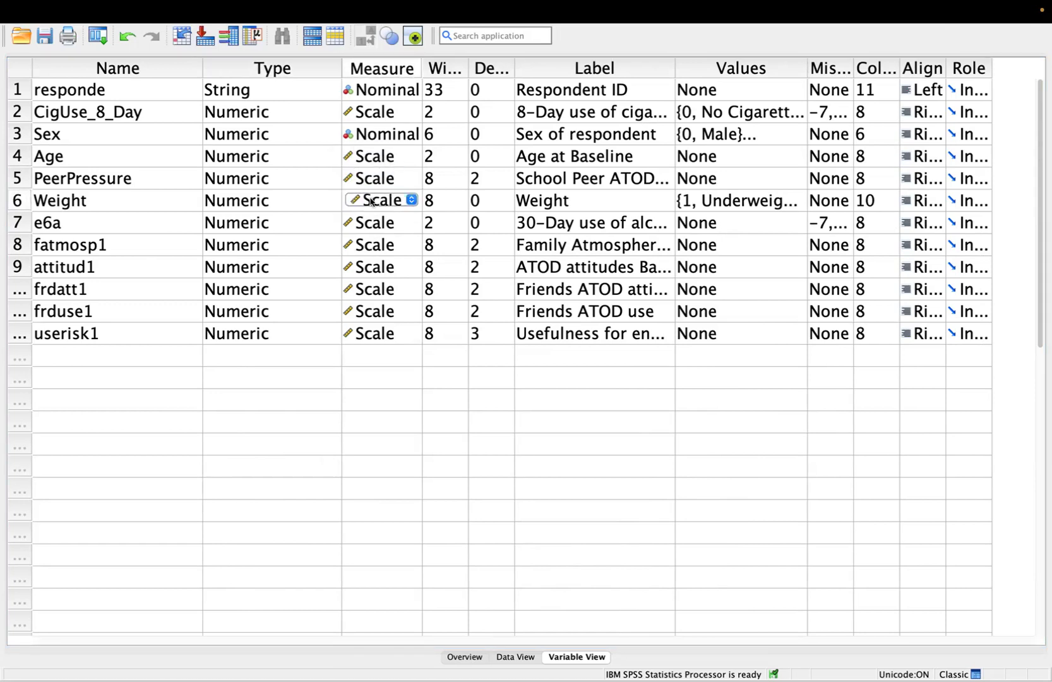
pyautogui.click(321, 553)
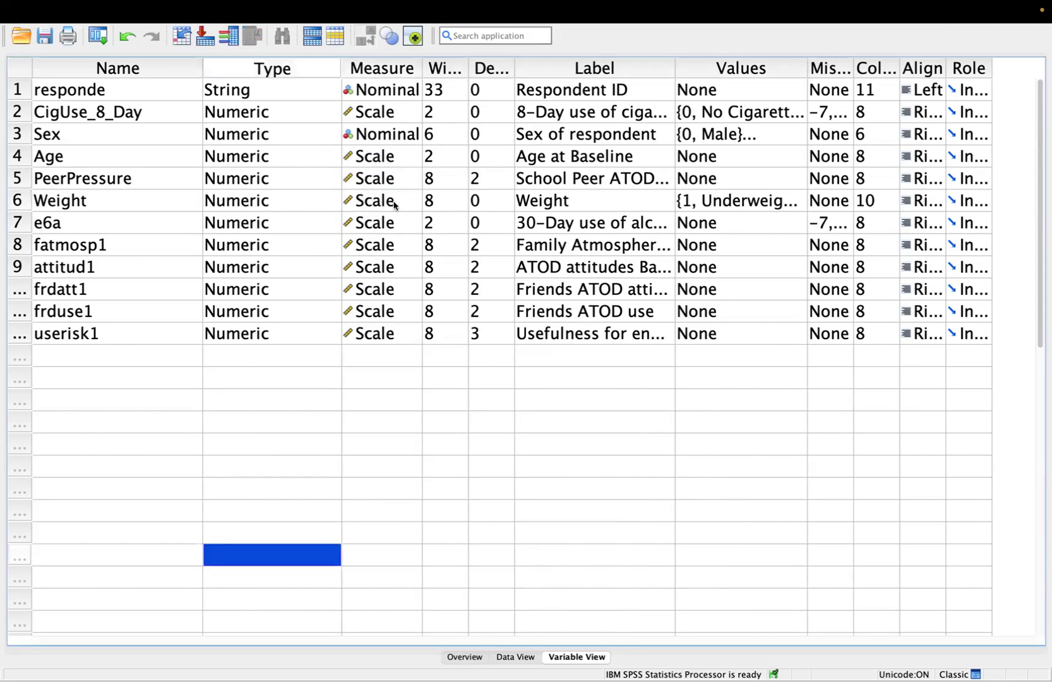
# Recheck the category codes behind the Weight variable, close them, and select the variable's row
pyautogui.click(791, 205)
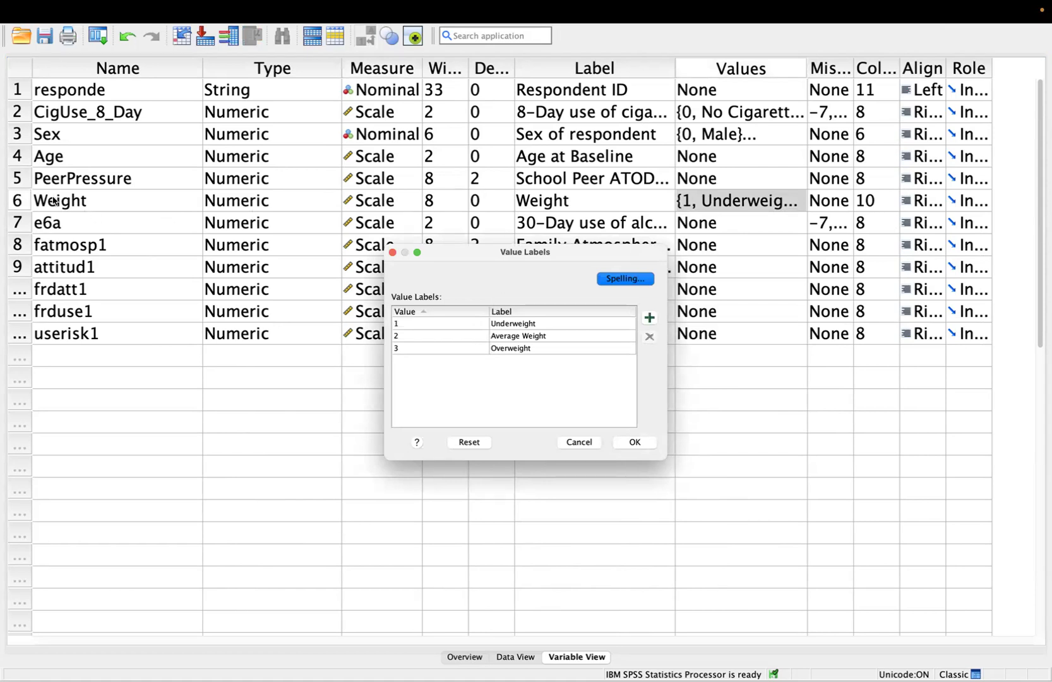
pyautogui.click(634, 442)
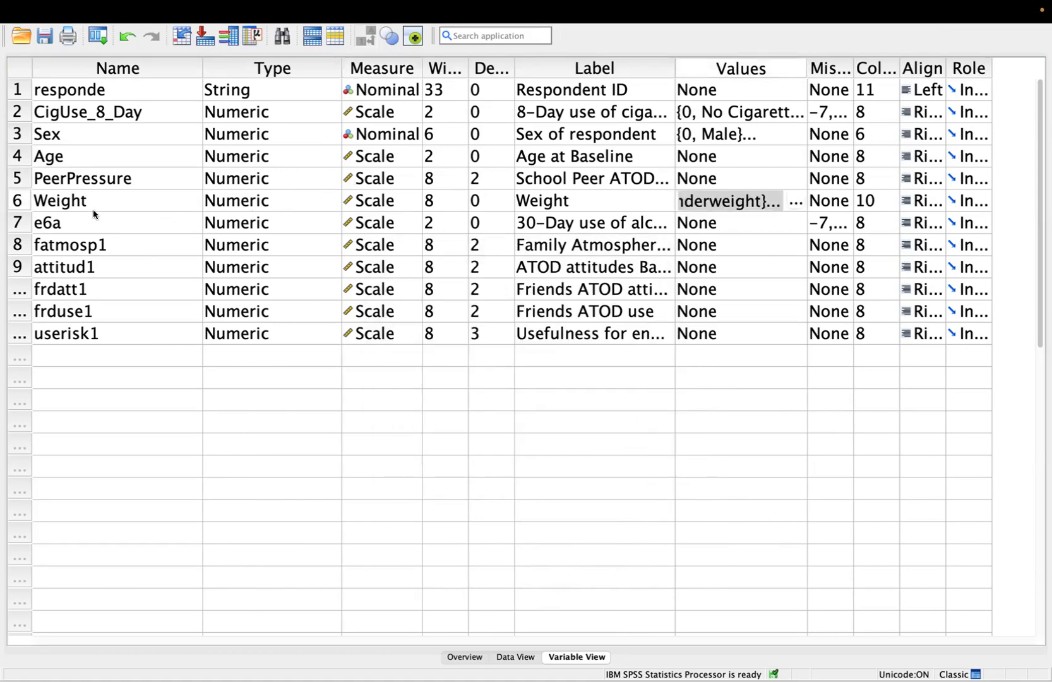
pyautogui.click(18, 200)
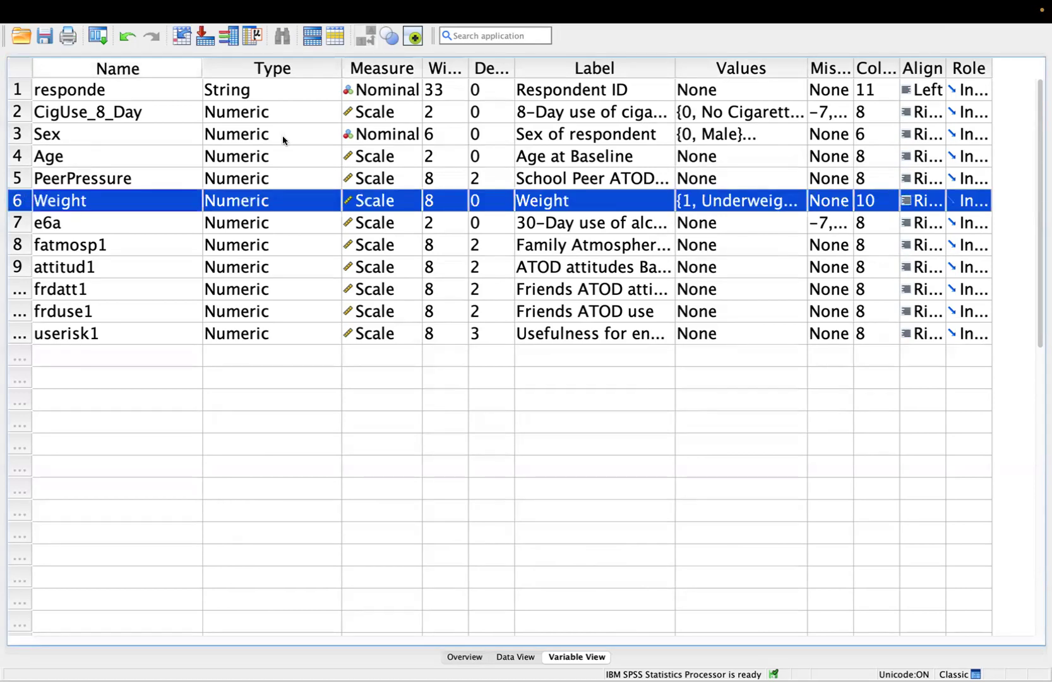
# Widen the Measure column of the variable list and select the Age variable's measurement level
pyautogui.click(394, 68)
pyautogui.moveTo(422, 71); pyautogui.dragTo(551, 89)
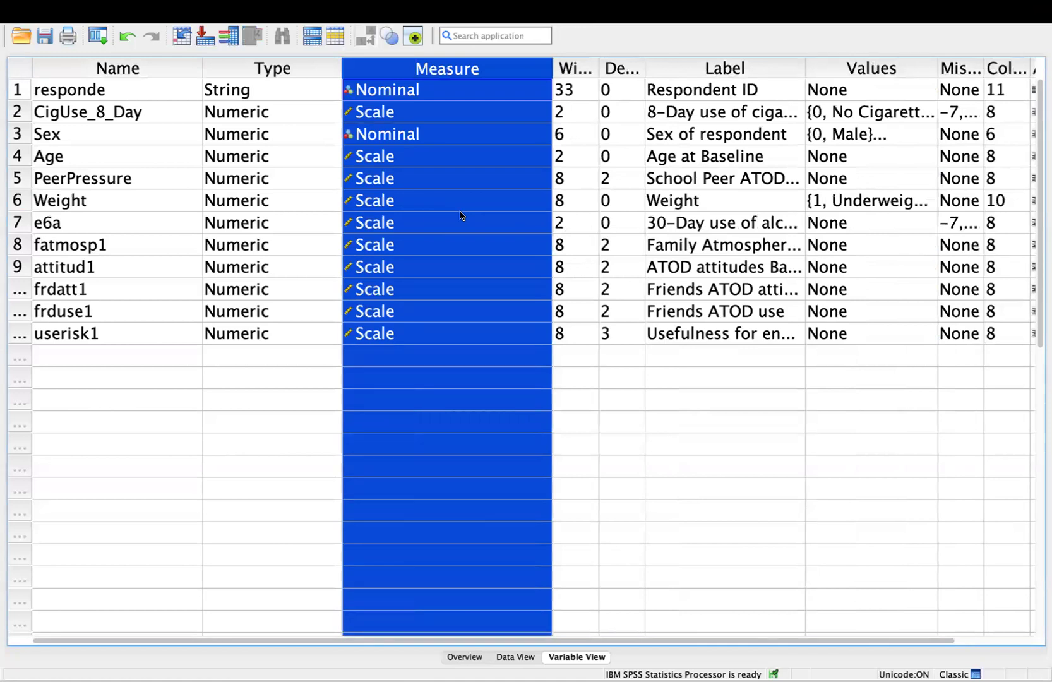
pyautogui.click(212, 616)
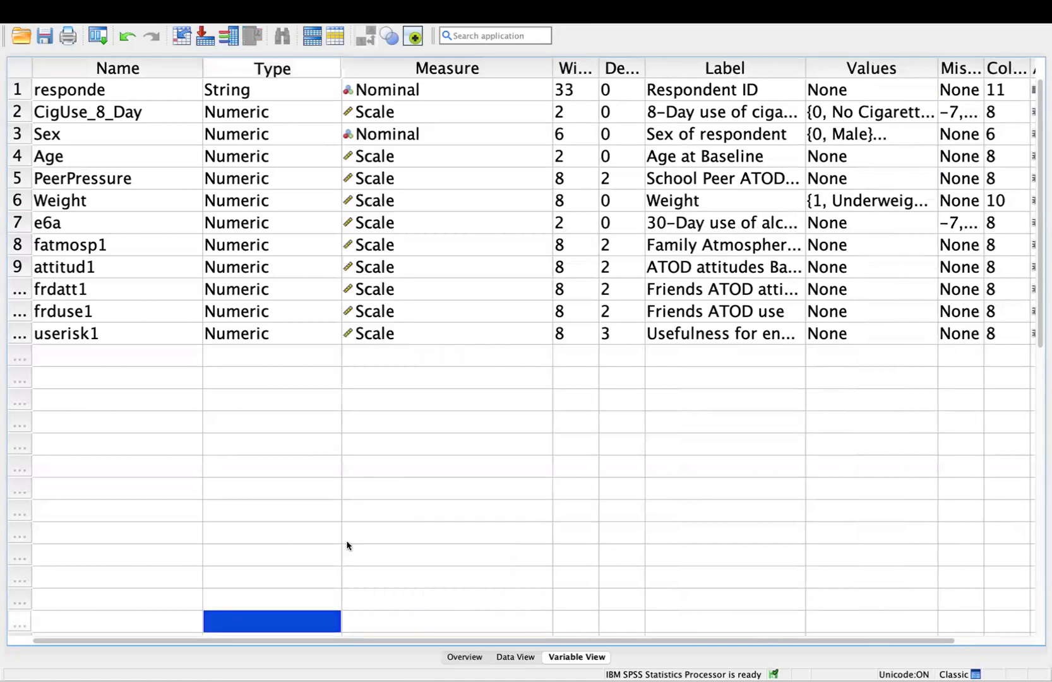
pyautogui.click(538, 161)
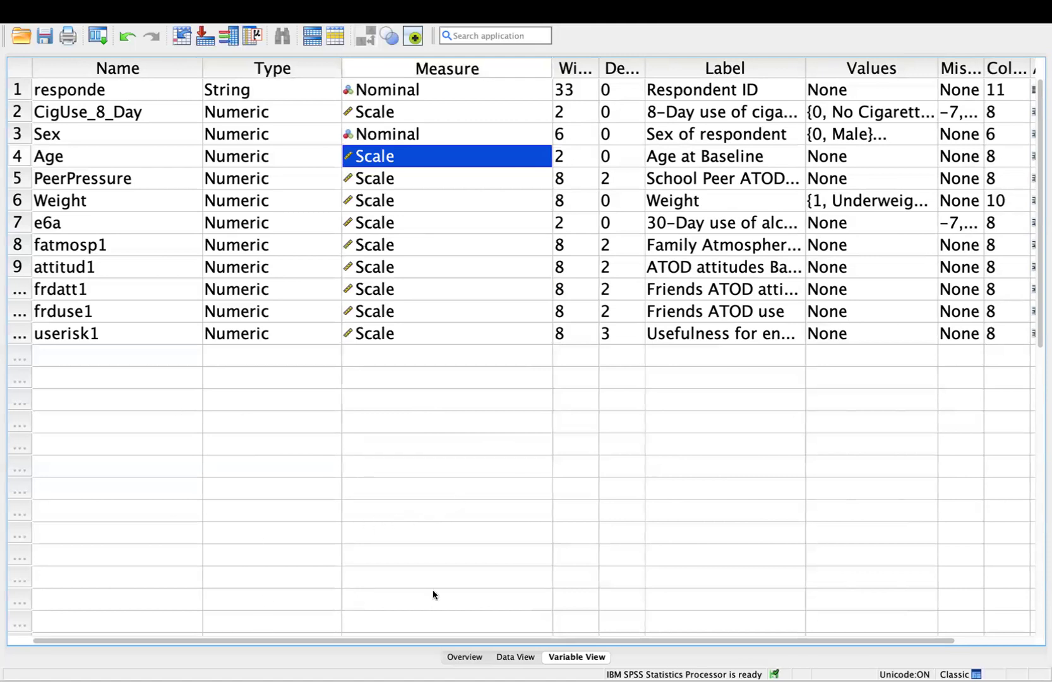
# Widen the CigUse_8_Day and Sex columns in the case data grid and select the first case
pyautogui.click(524, 657)
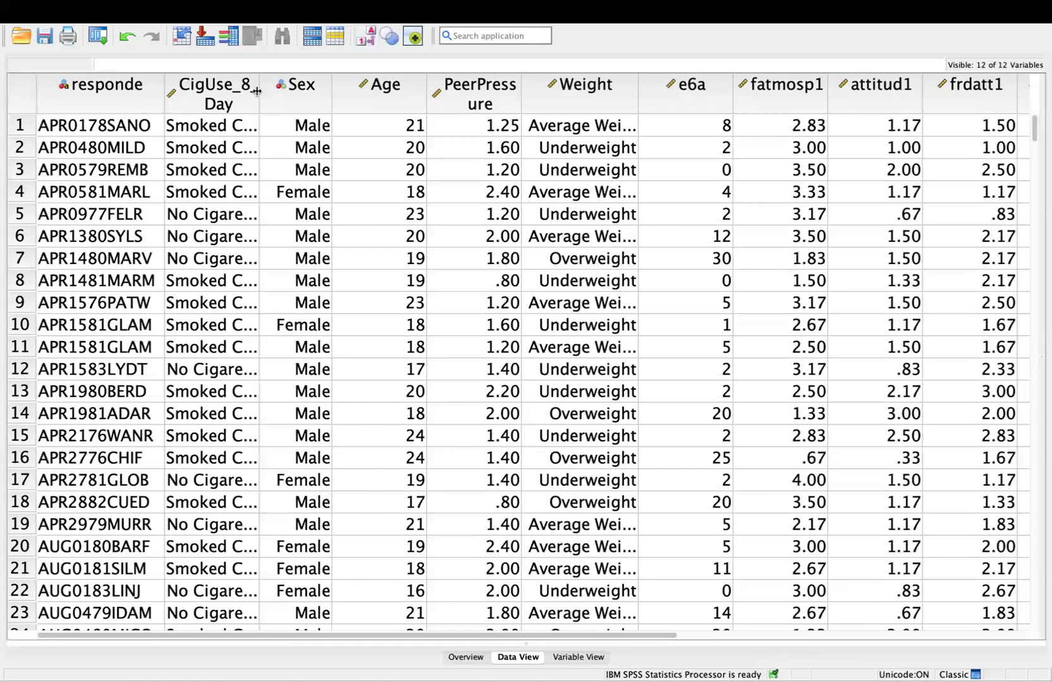
pyautogui.moveTo(259, 87); pyautogui.dragTo(315, 83)
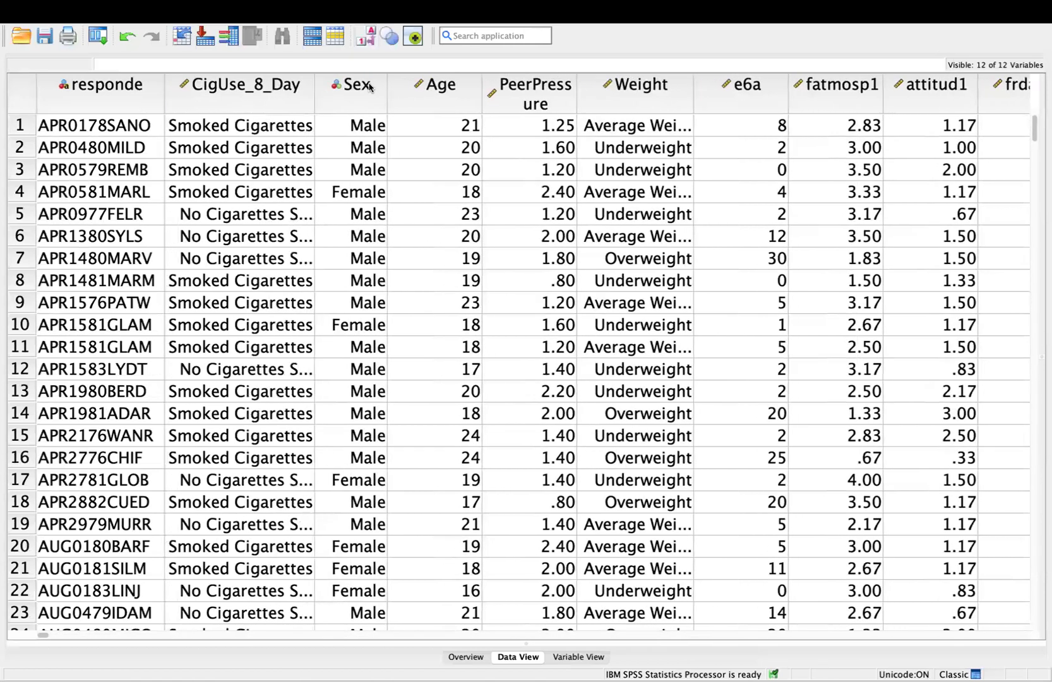
pyautogui.moveTo(387, 86); pyautogui.dragTo(431, 86)
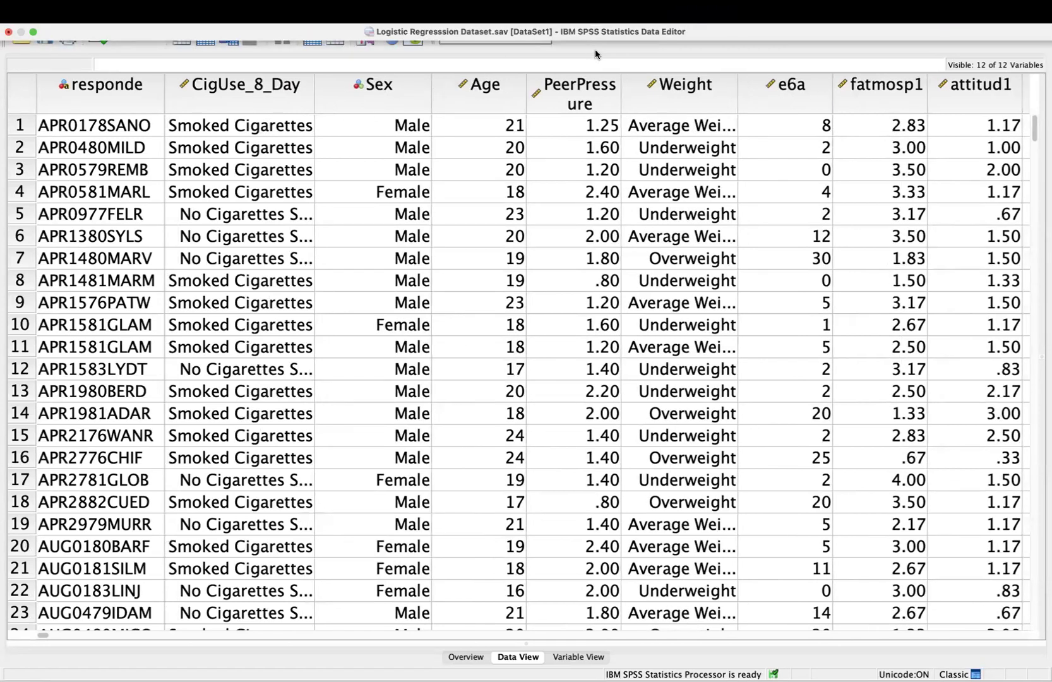
pyautogui.click(15, 131)
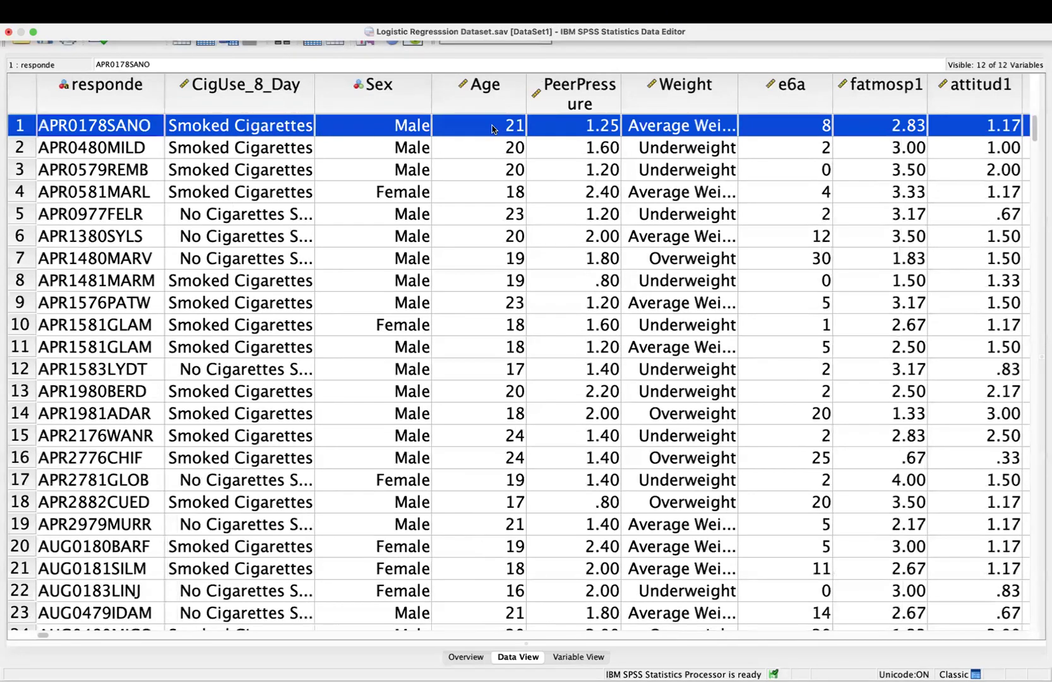
# Highlight the PeerPressure, Weight and CigUse_8_Day columns one after another in the case data
pyautogui.click(582, 81)
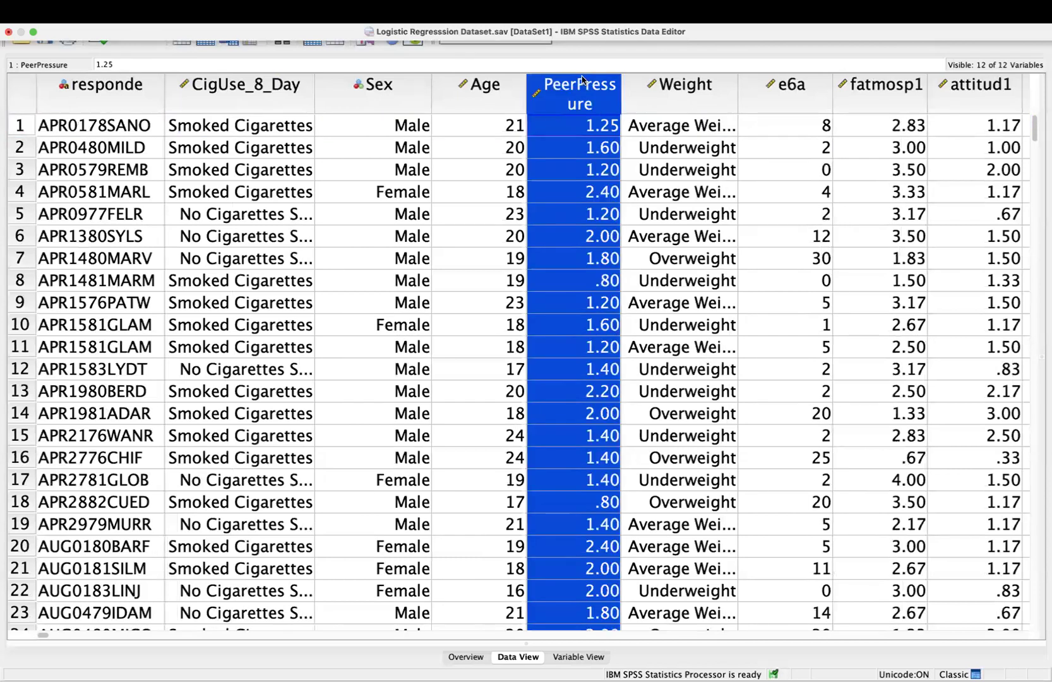
pyautogui.click(695, 89)
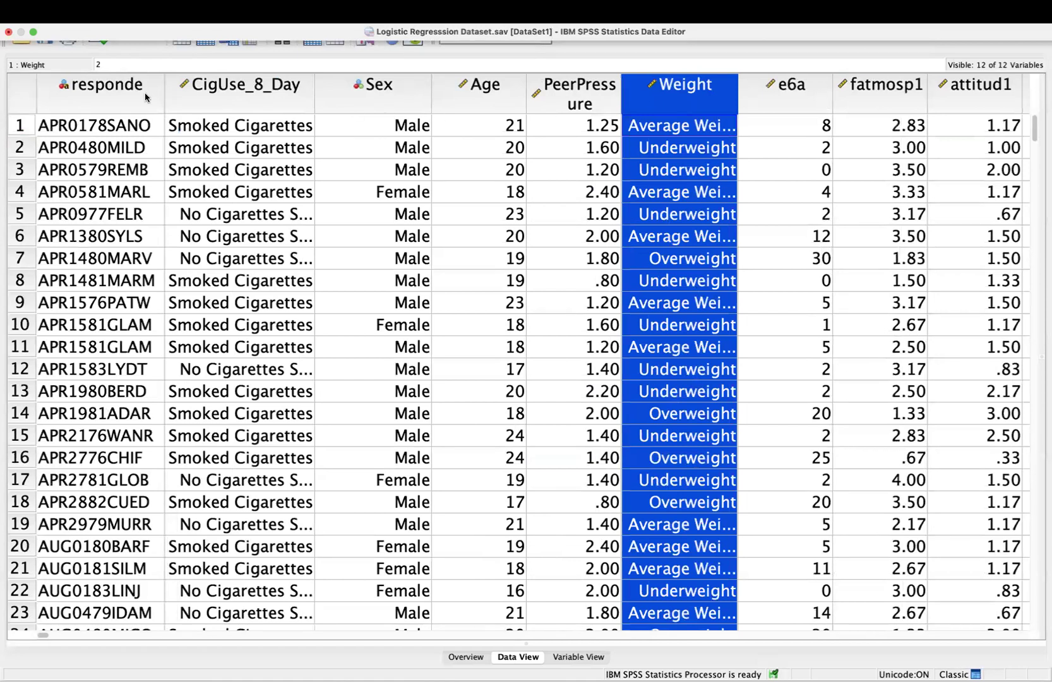
pyautogui.moveTo(291, 105)
pyautogui.click(245, 88)
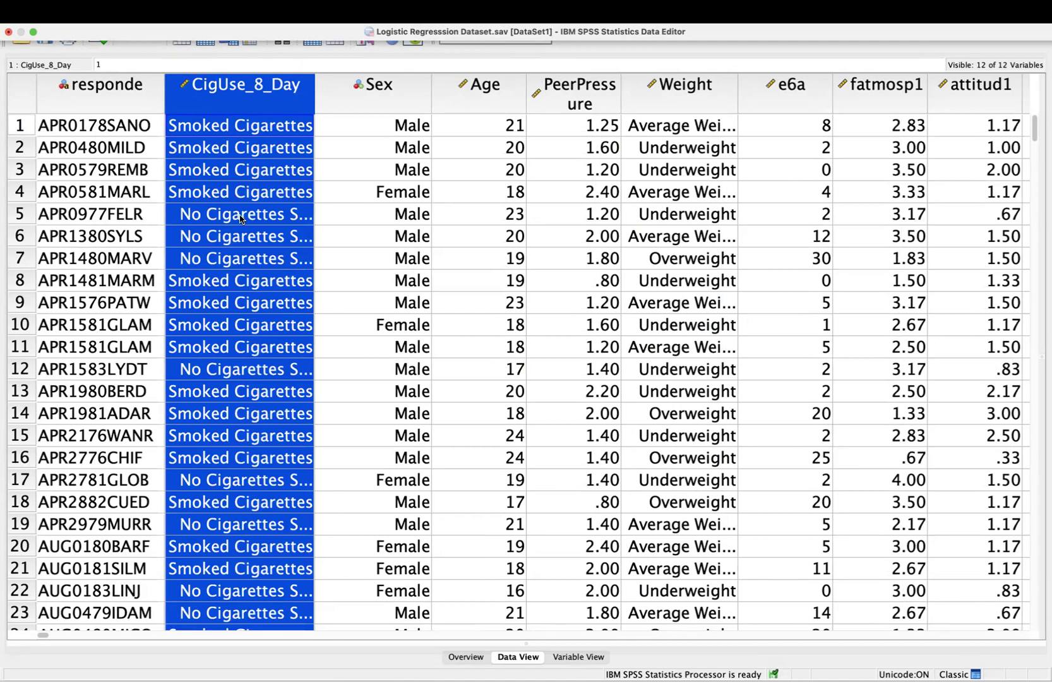
# Switch the case data between value labels and numeric codes twice to compare them, ending with the labels shown
pyautogui.moveTo(238, 6)
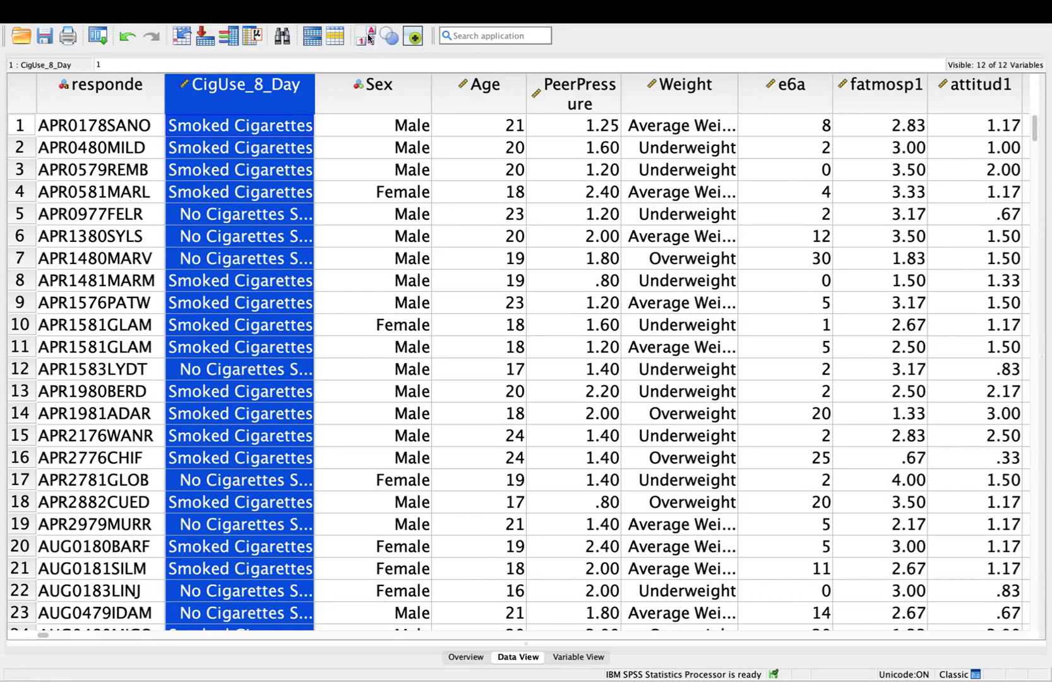
pyautogui.click(369, 38)
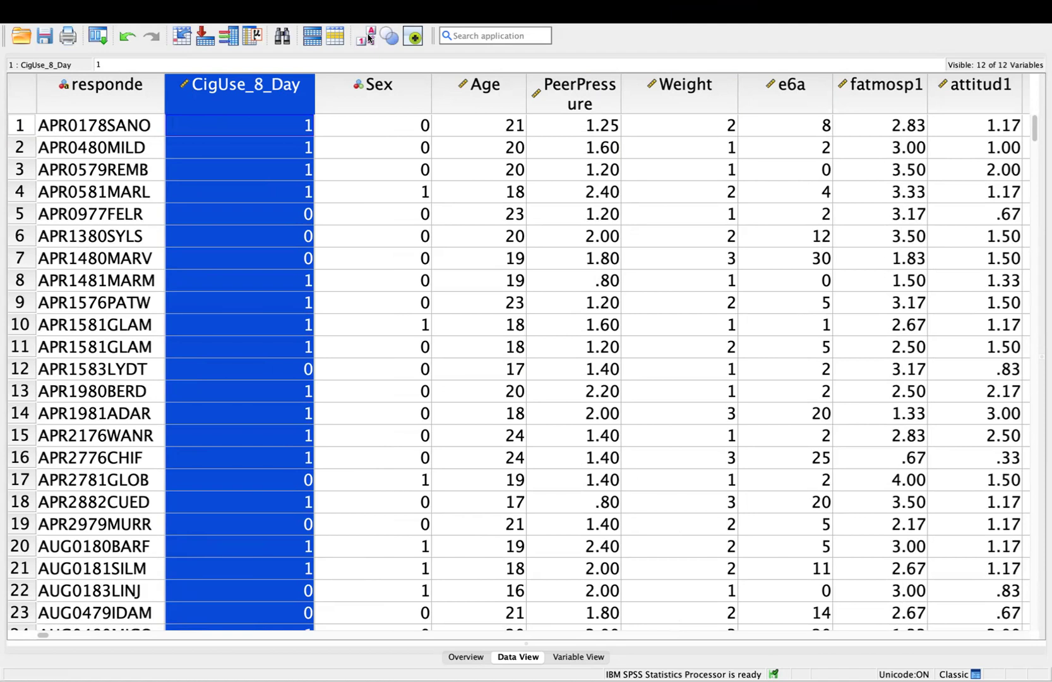
pyautogui.click(369, 38)
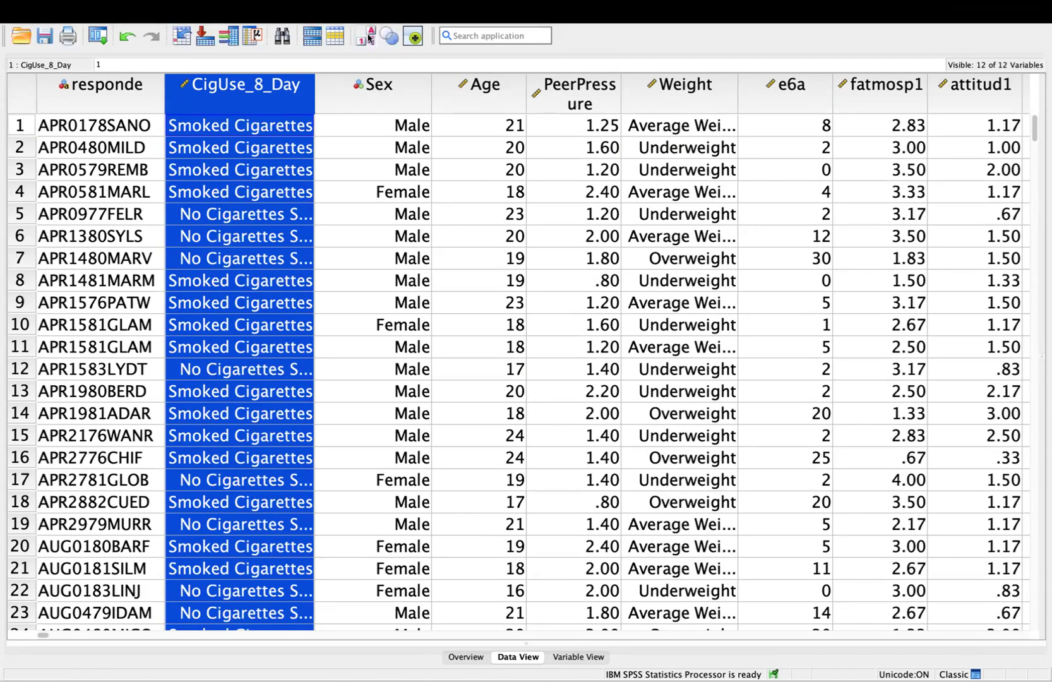
pyautogui.click(369, 38)
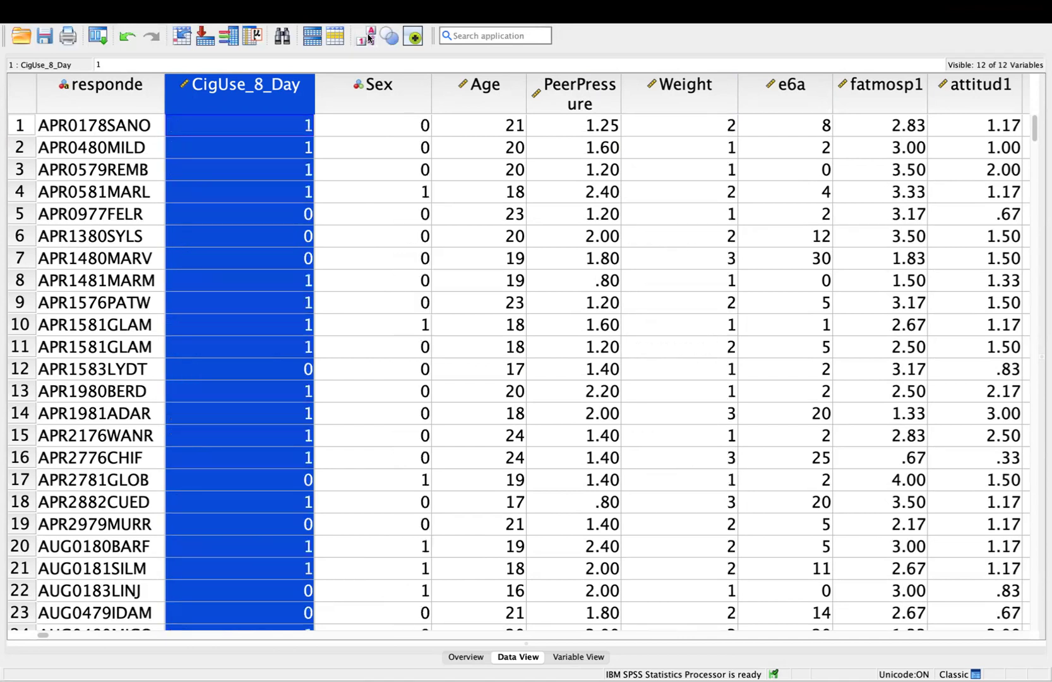
pyautogui.click(369, 38)
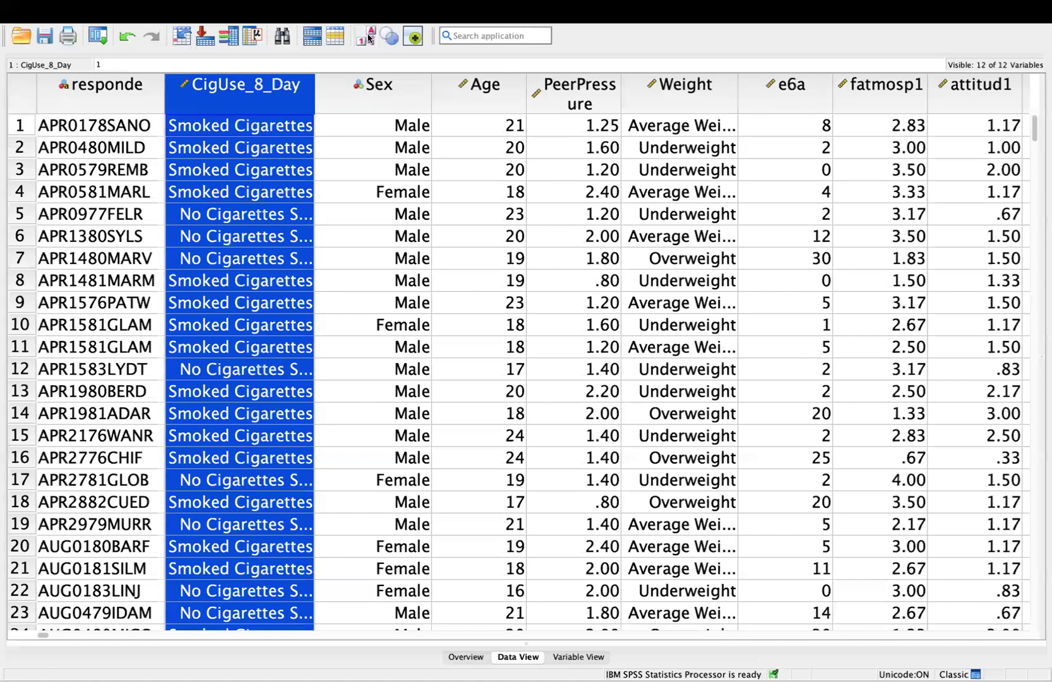
# Look up the value labels defined for CigUse_8_Day in the variable list and close them
pyautogui.click(577, 657)
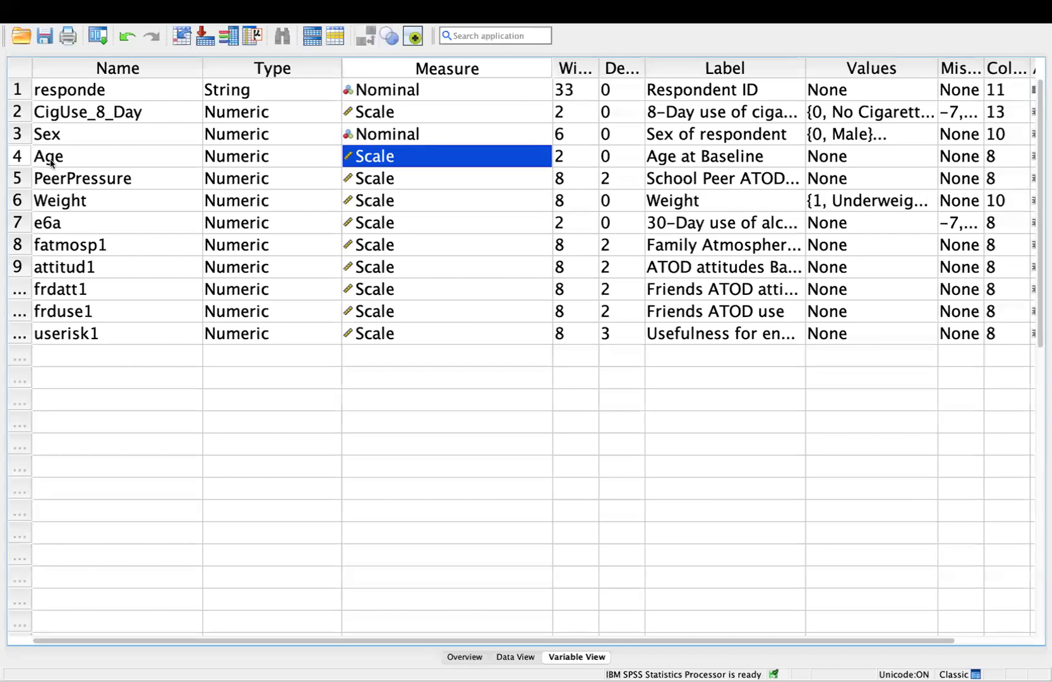
pyautogui.click(21, 114)
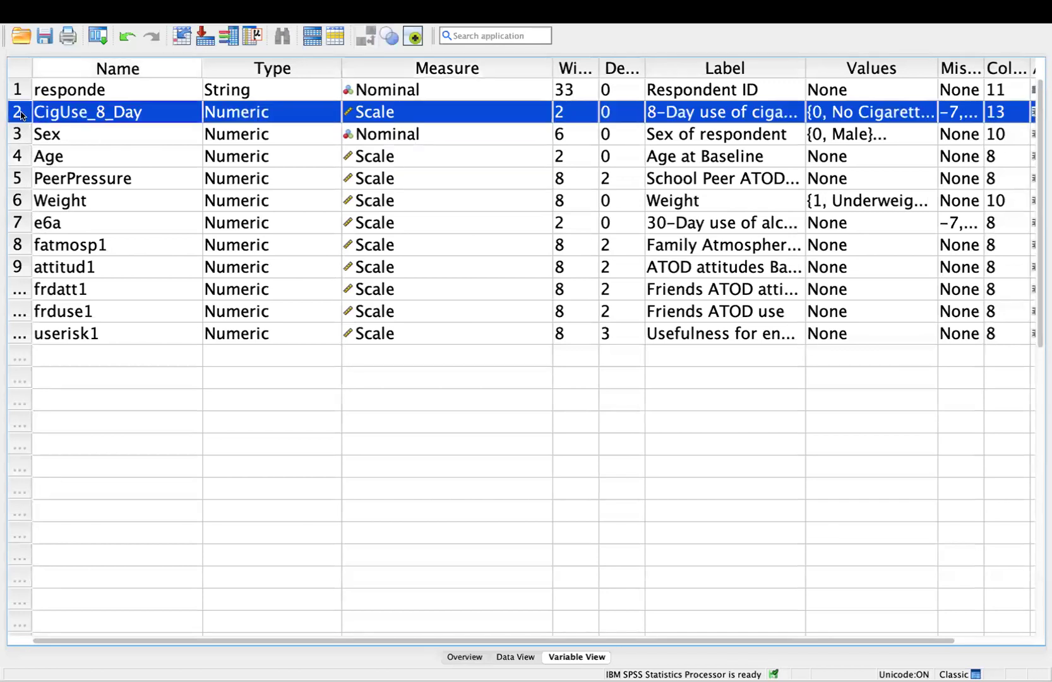
pyautogui.click(927, 118)
pyautogui.click(926, 118)
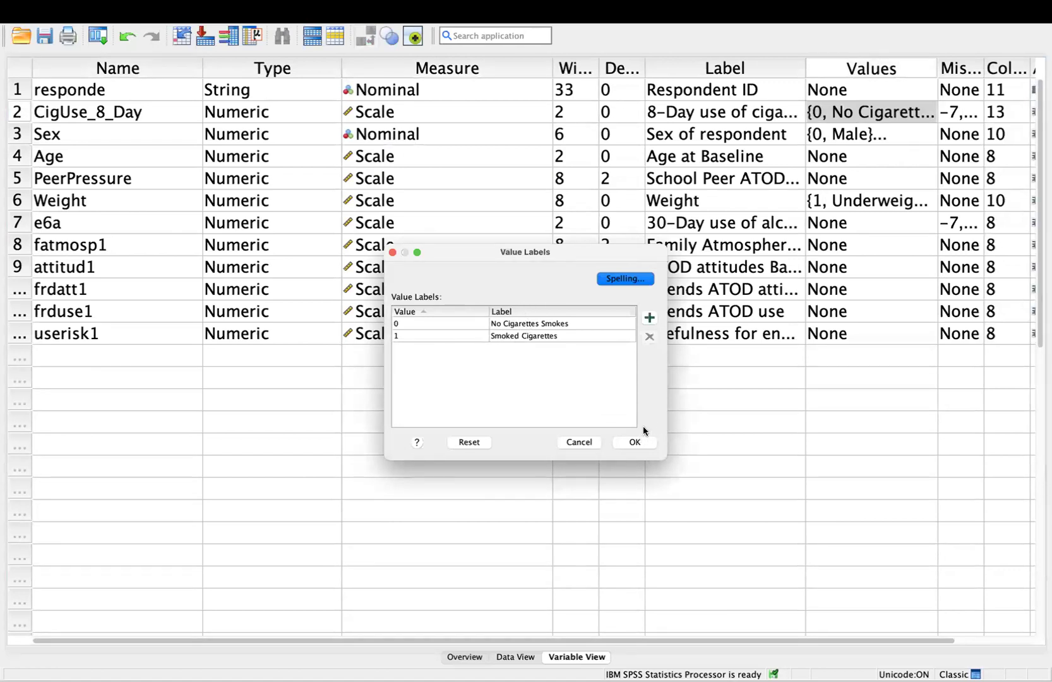
pyautogui.click(635, 442)
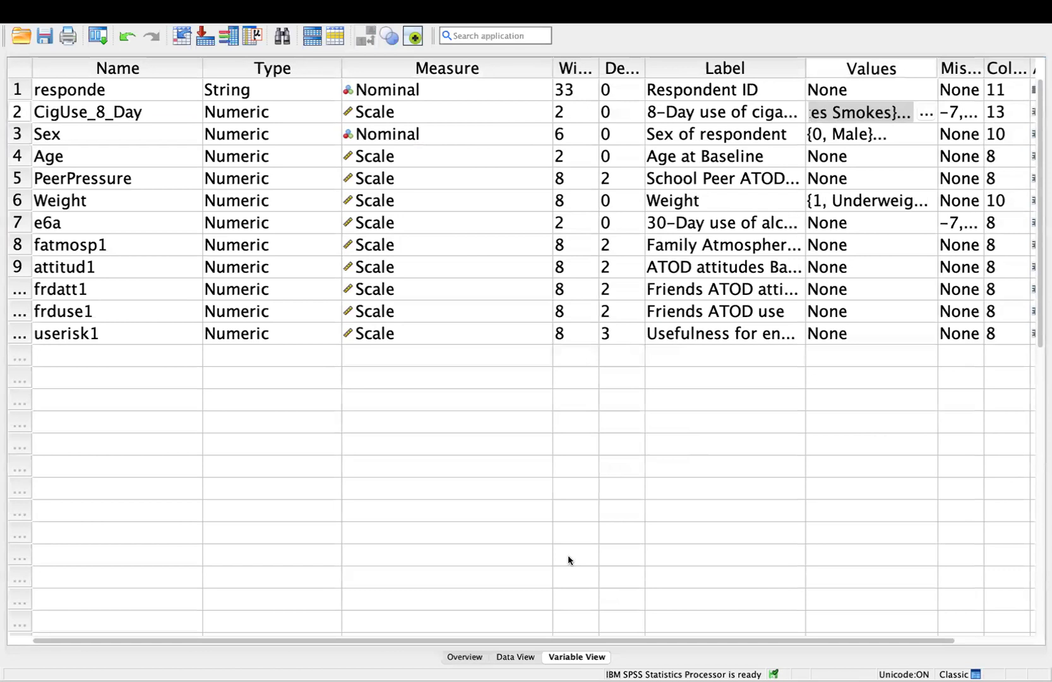
# Return to the case data and display numeric codes in place of the value labels
pyautogui.click(514, 657)
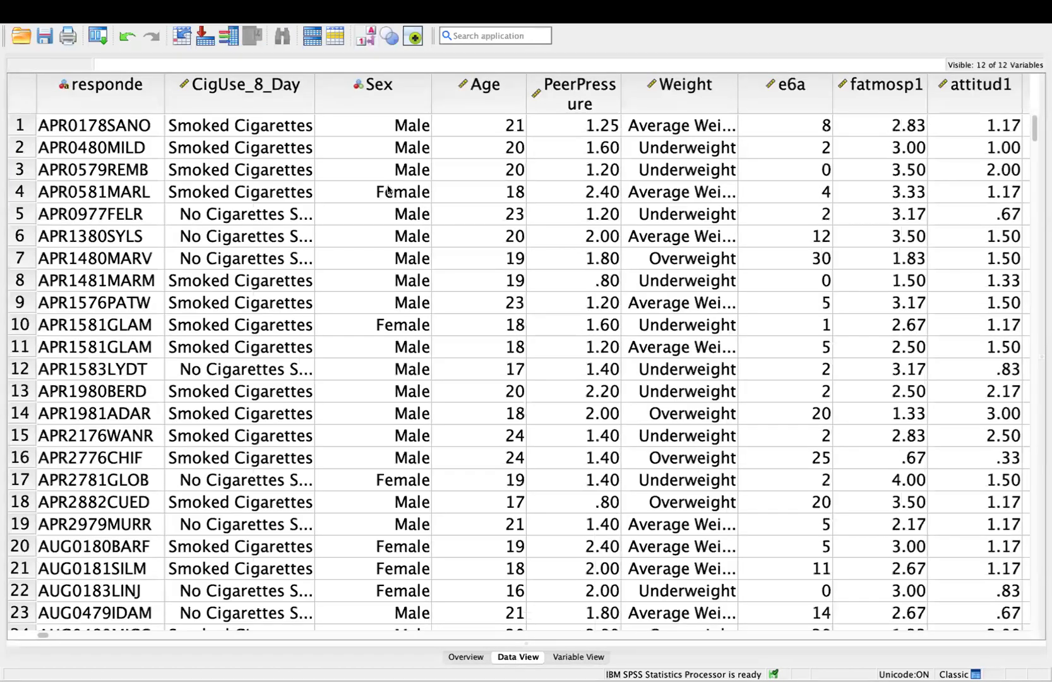
pyautogui.click(368, 36)
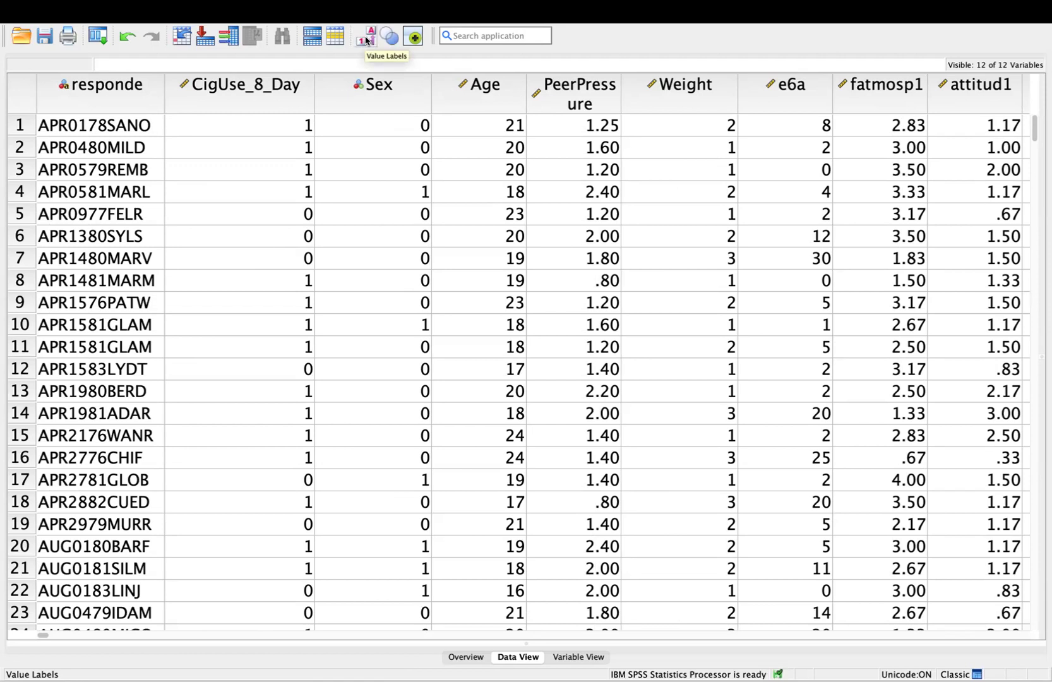
# Open the Binary Logistic regression setup
pyautogui.moveTo(542, 3)
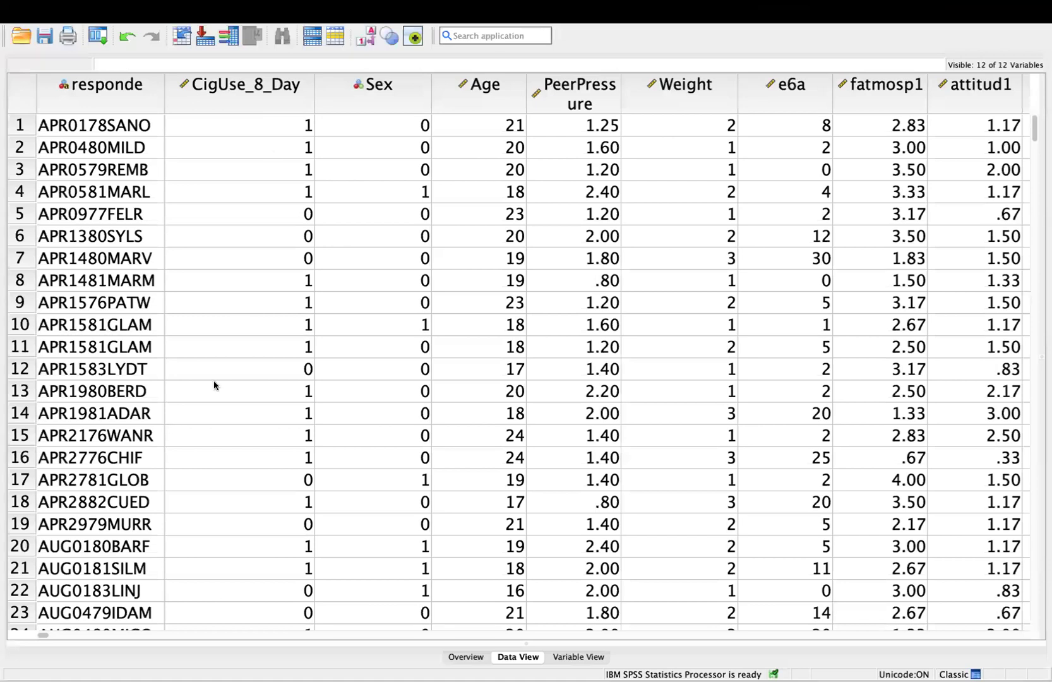
pyautogui.moveTo(282, 1)
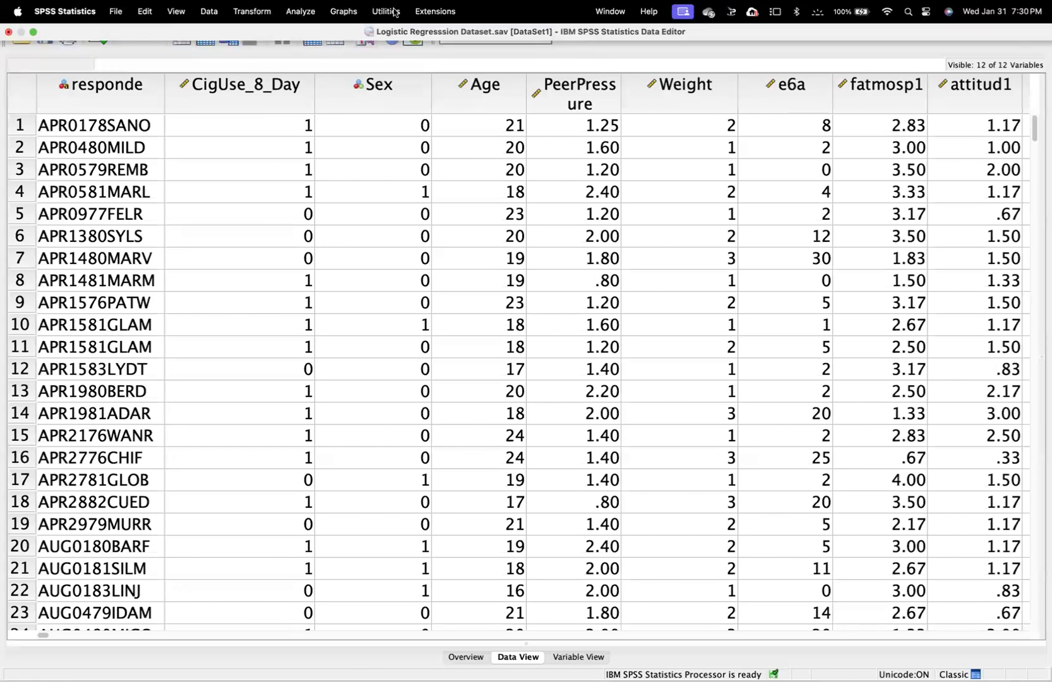
pyautogui.click(302, 13)
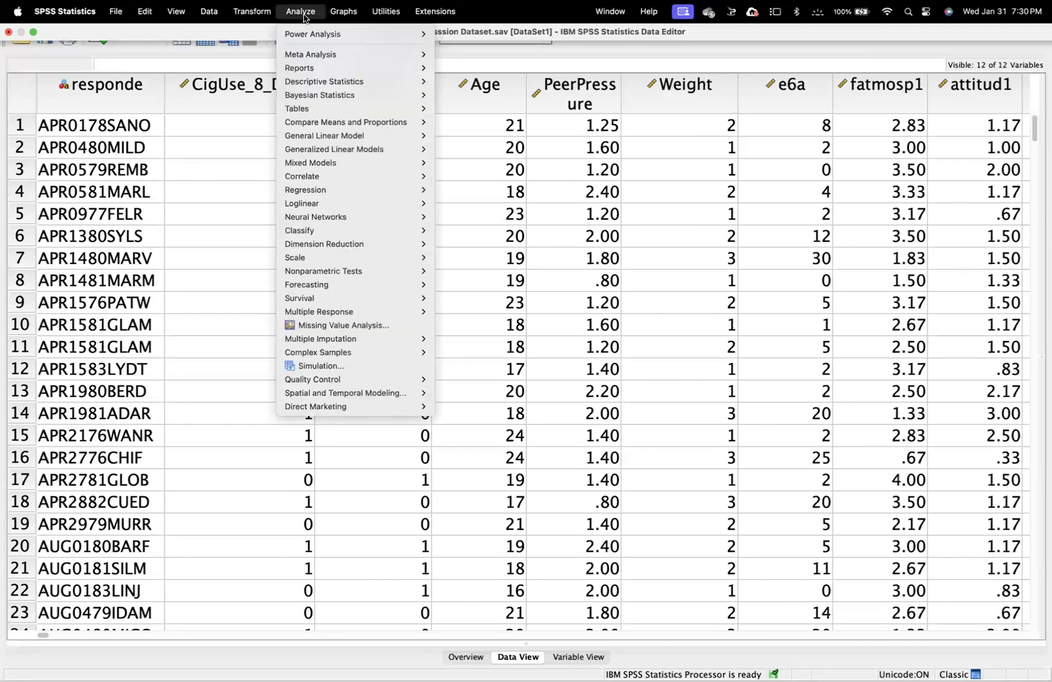
pyautogui.click(304, 14)
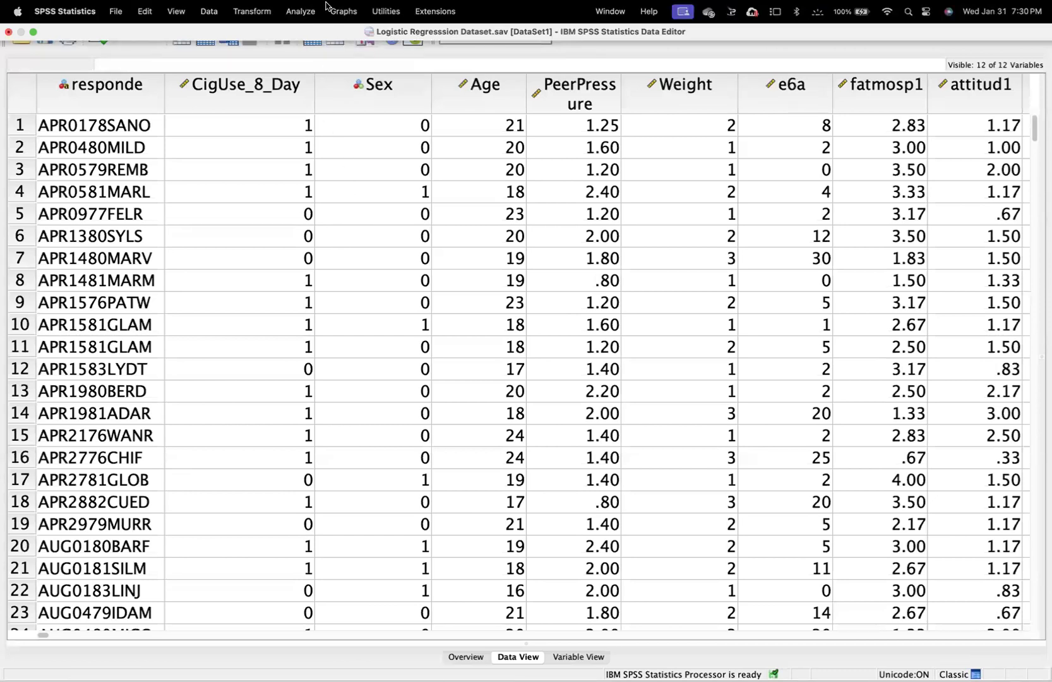
pyautogui.click(300, 13)
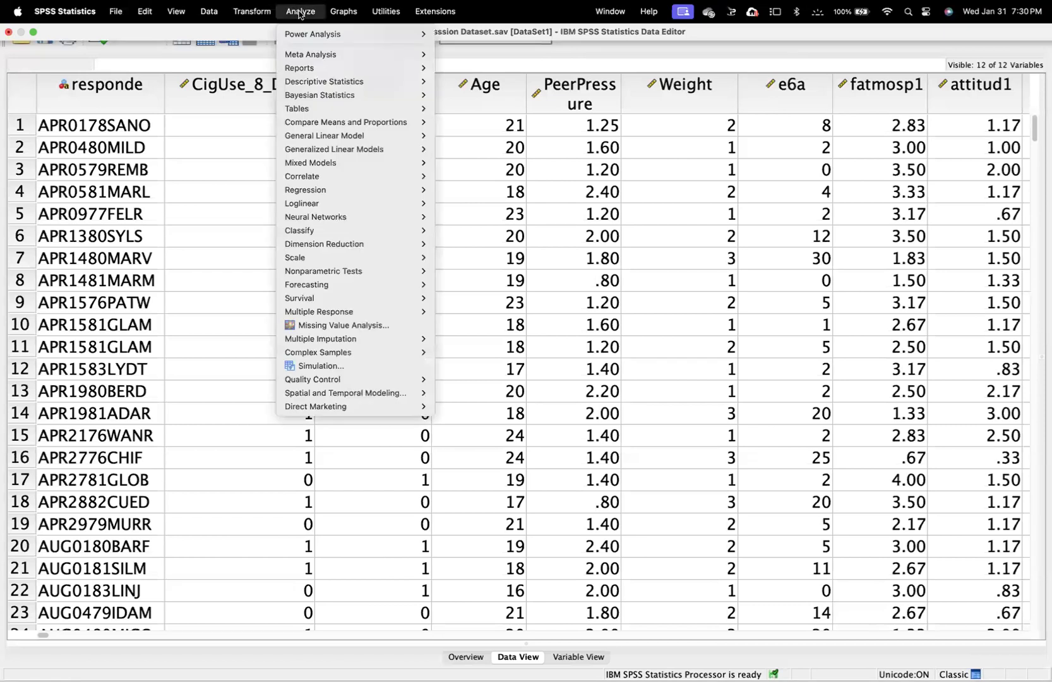
pyautogui.moveTo(312, 192)
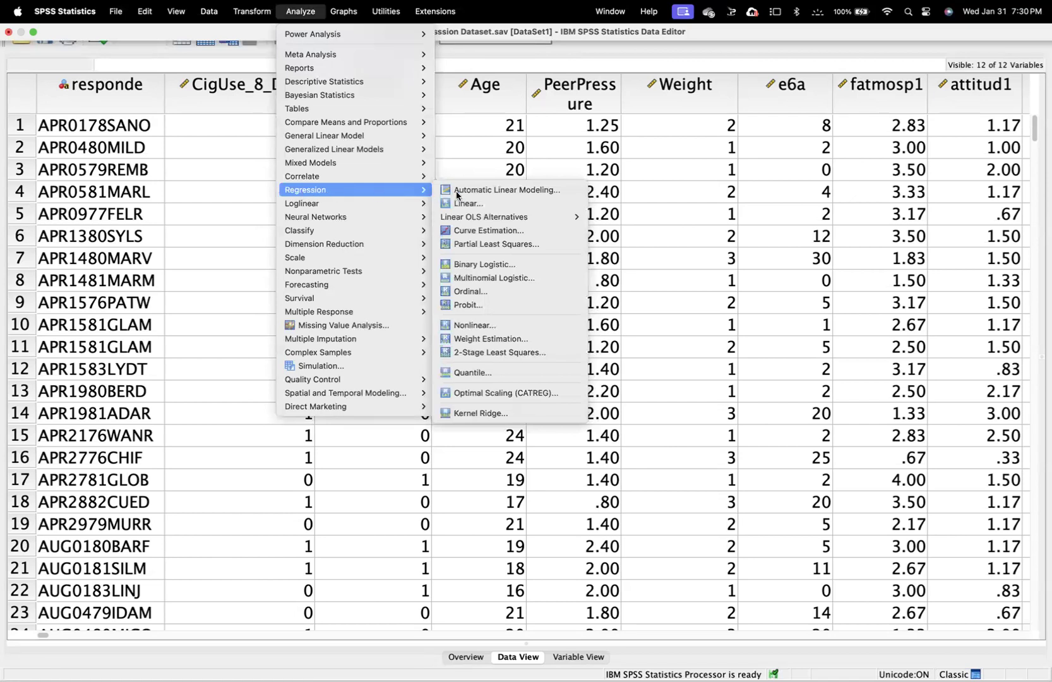
pyautogui.click(488, 267)
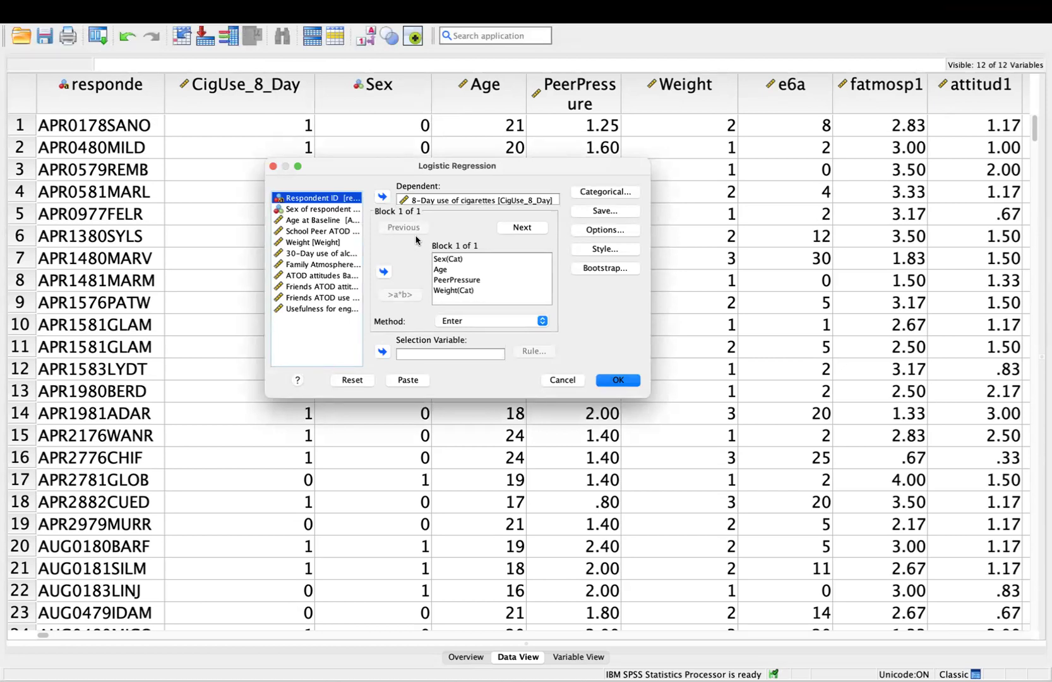
# Clear the dependent variable and remove Sex, Age, PeerPressure and Weight from Block 1 of the logistic regression
pyautogui.click(383, 198)
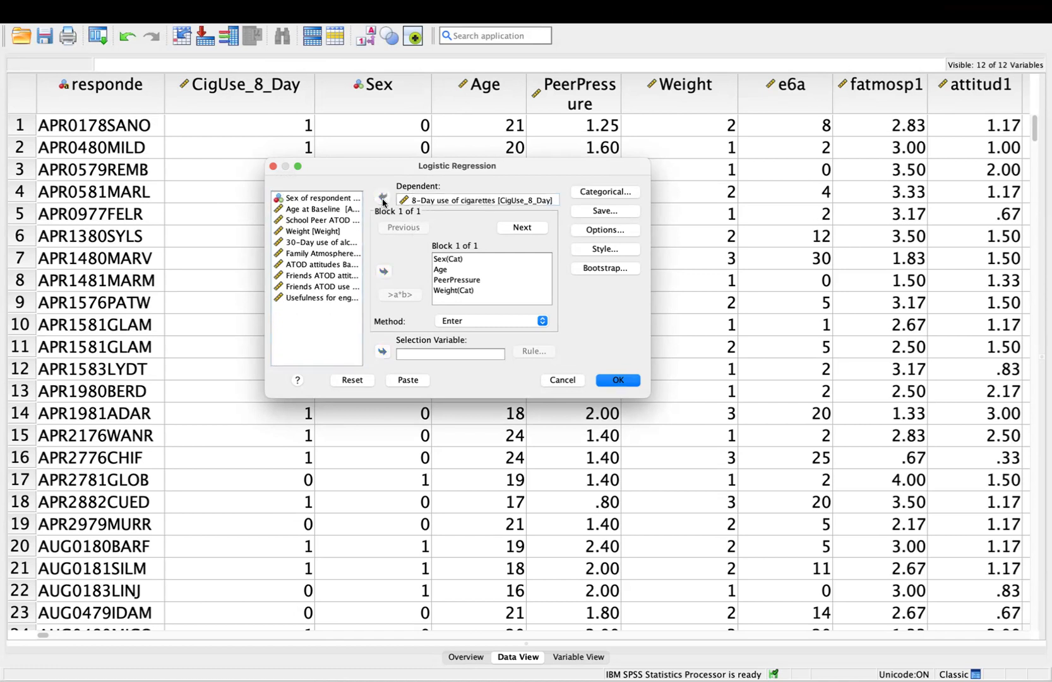
pyautogui.click(421, 200)
pyautogui.click(383, 198)
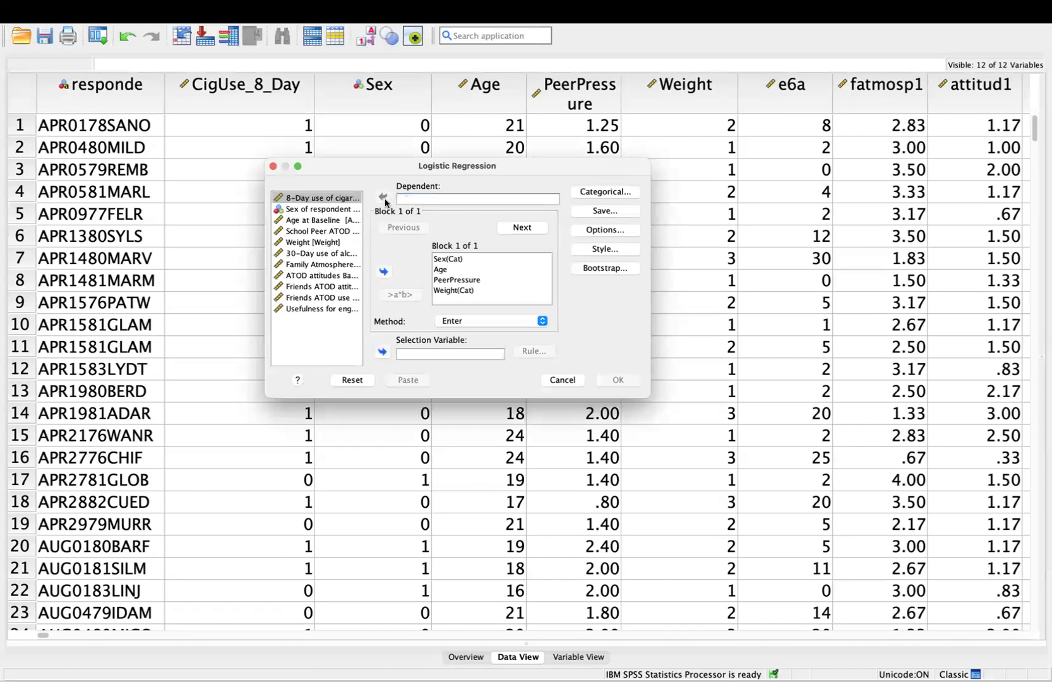
pyautogui.click(447, 259)
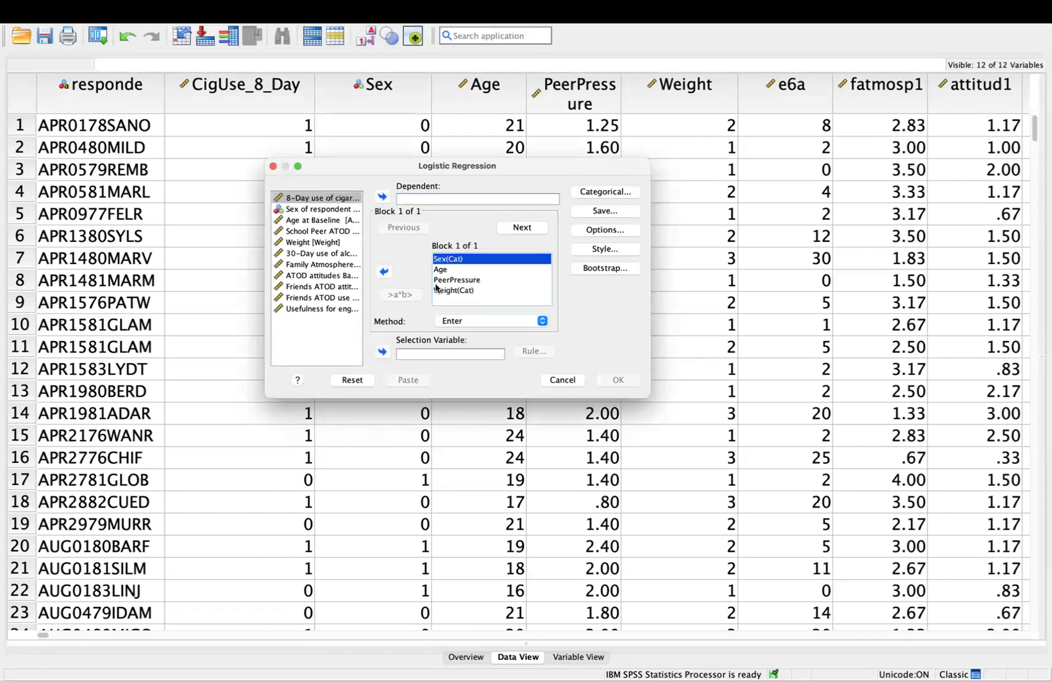
pyautogui.keyDown('shift'); pyautogui.click(470, 292); pyautogui.keyUp('shift')
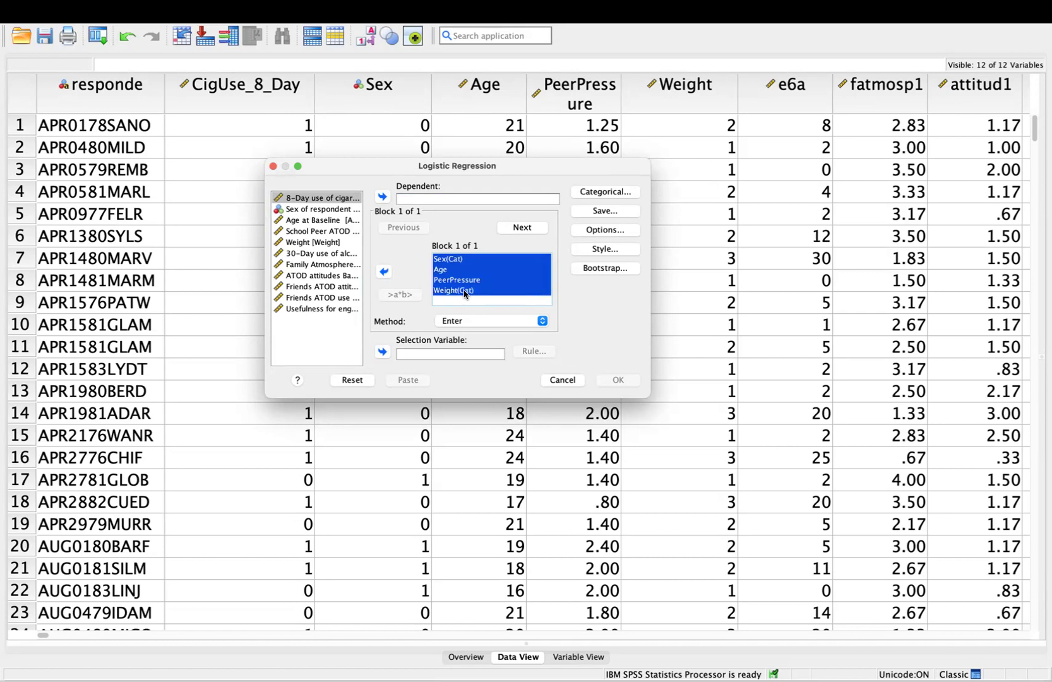
pyautogui.click(385, 272)
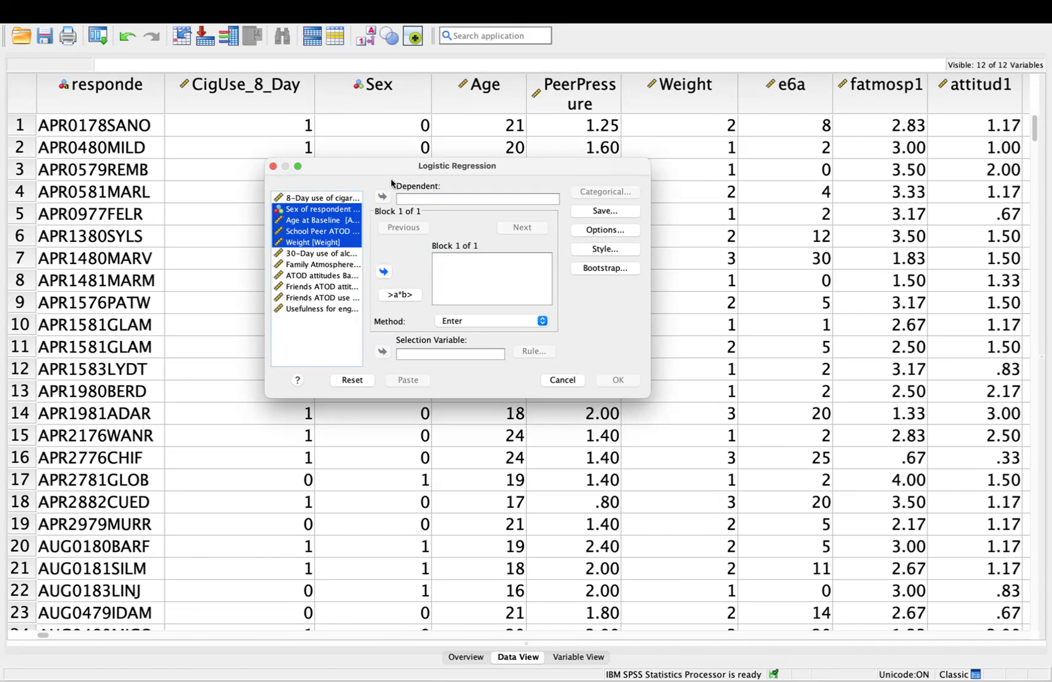
# Assign 8-Day use of cigarettes [CigUse_8_Day] as the dependent variable and add Sex as the first covariate in Block 1
pyautogui.click(306, 198)
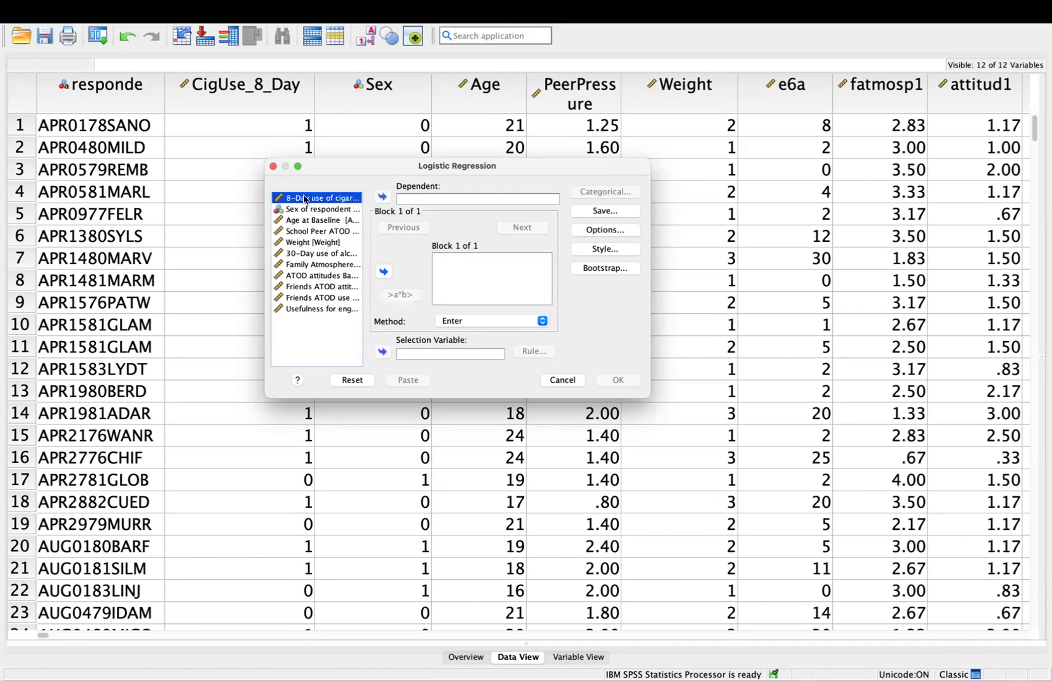
pyautogui.click(383, 198)
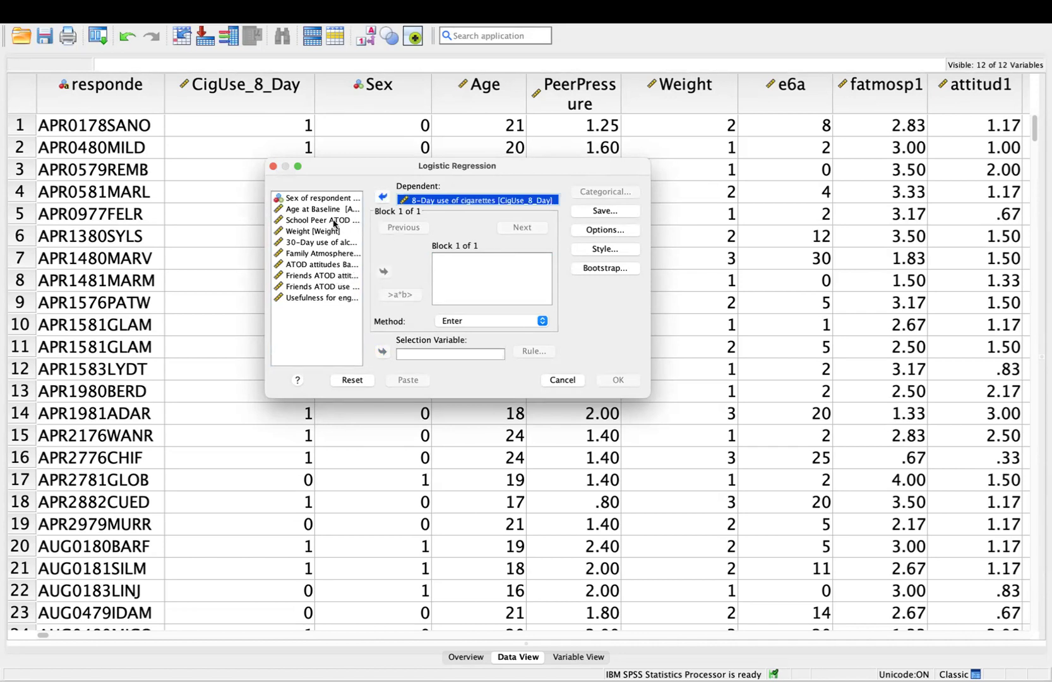
pyautogui.click(312, 199)
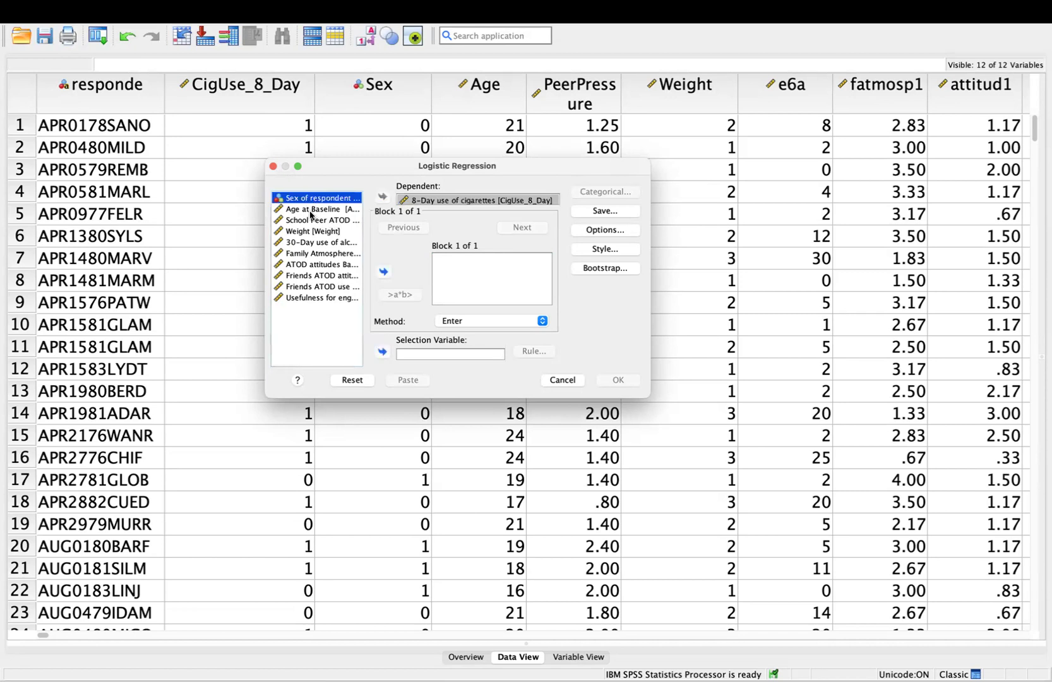
pyautogui.click(385, 272)
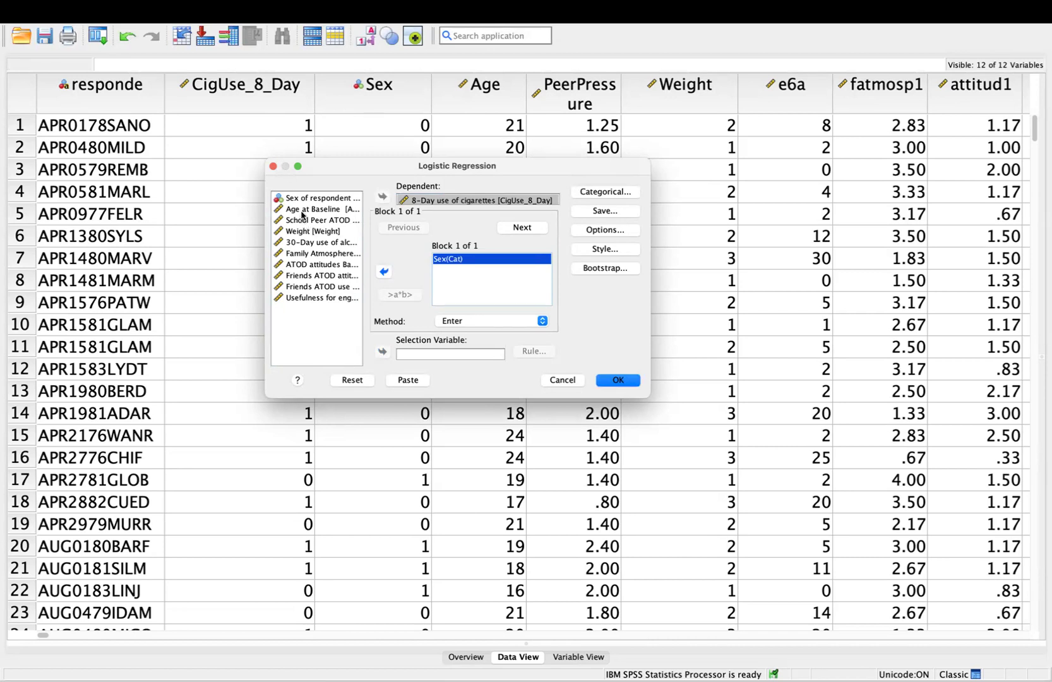
# Add Age, PeerPressure and Weight as further covariates in Block 1, and select the Sex covariate
pyautogui.click(303, 213)
pyautogui.click(382, 271)
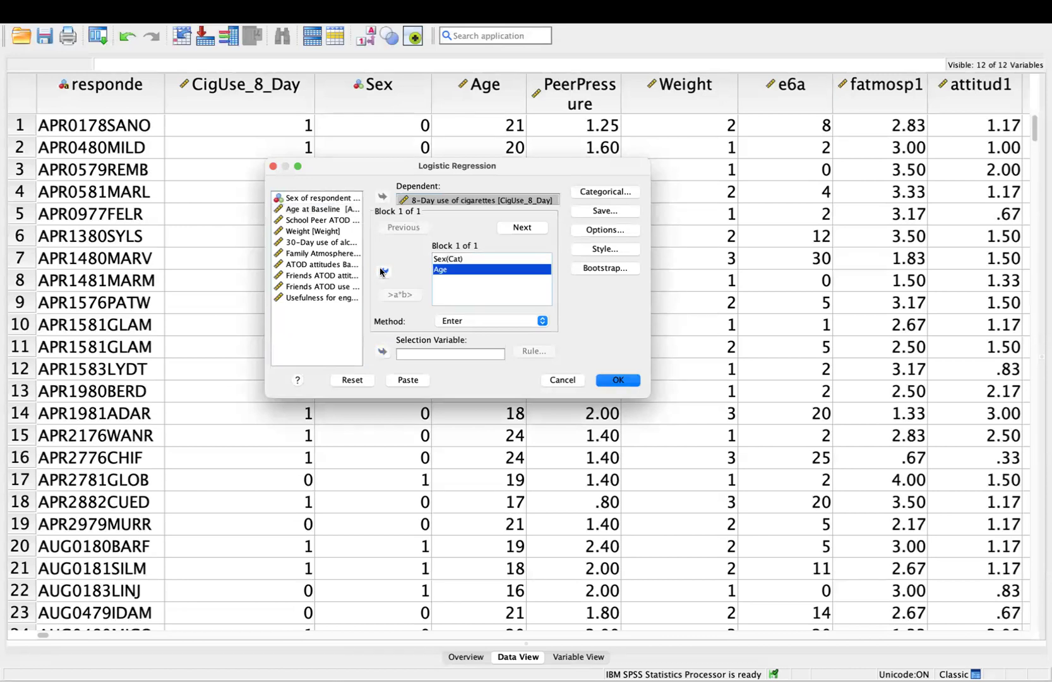
pyautogui.click(293, 221)
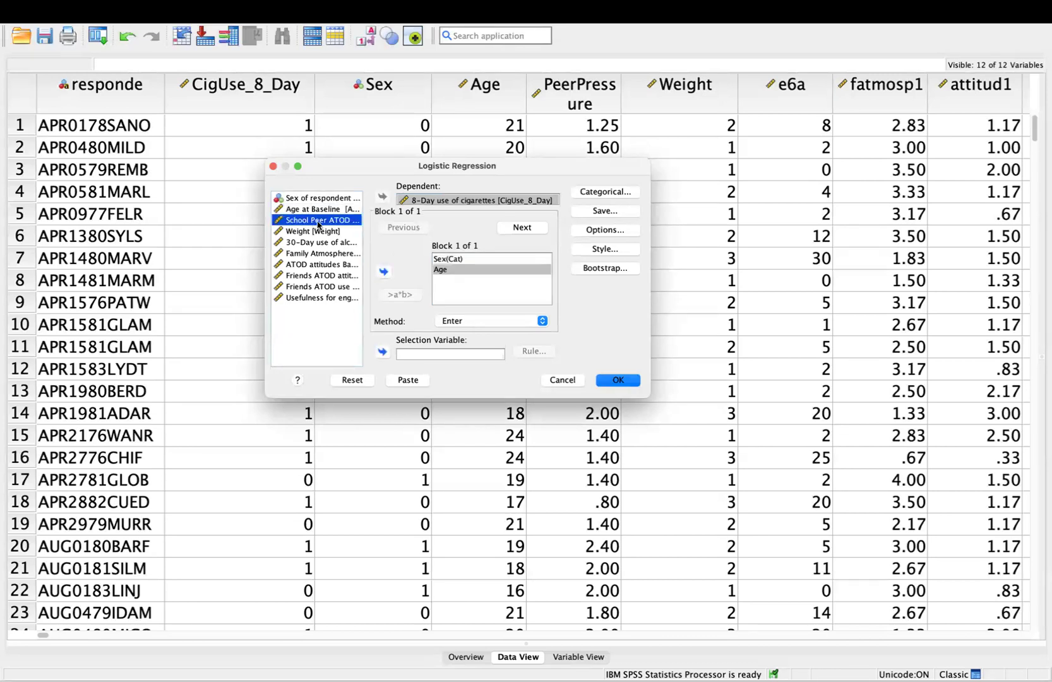
pyautogui.click(383, 272)
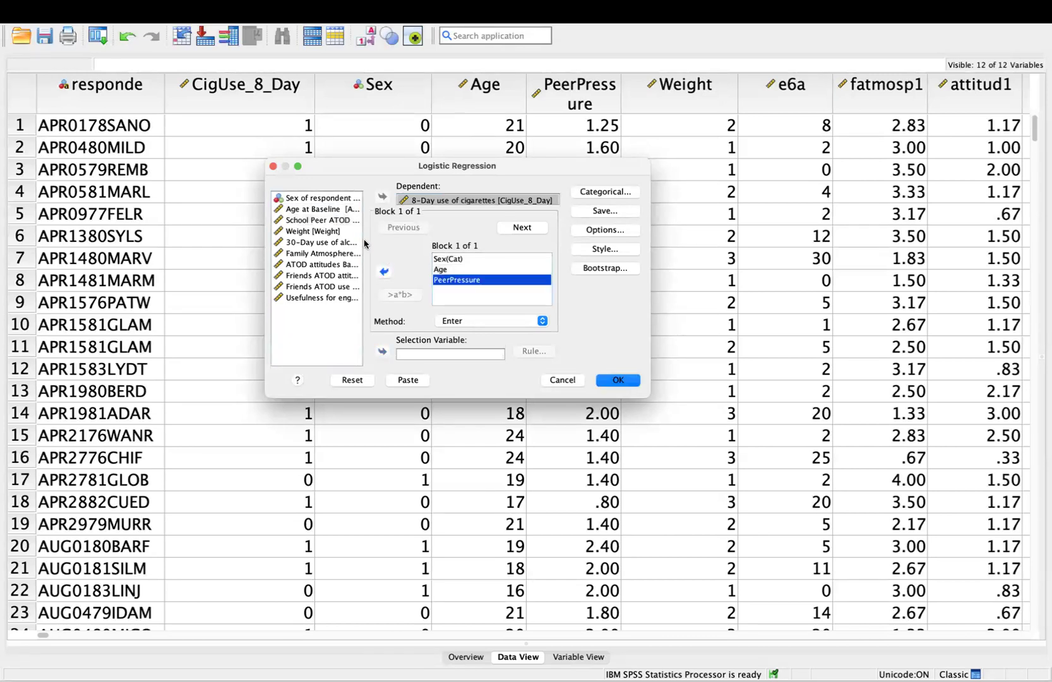
pyautogui.click(291, 232)
pyautogui.click(377, 272)
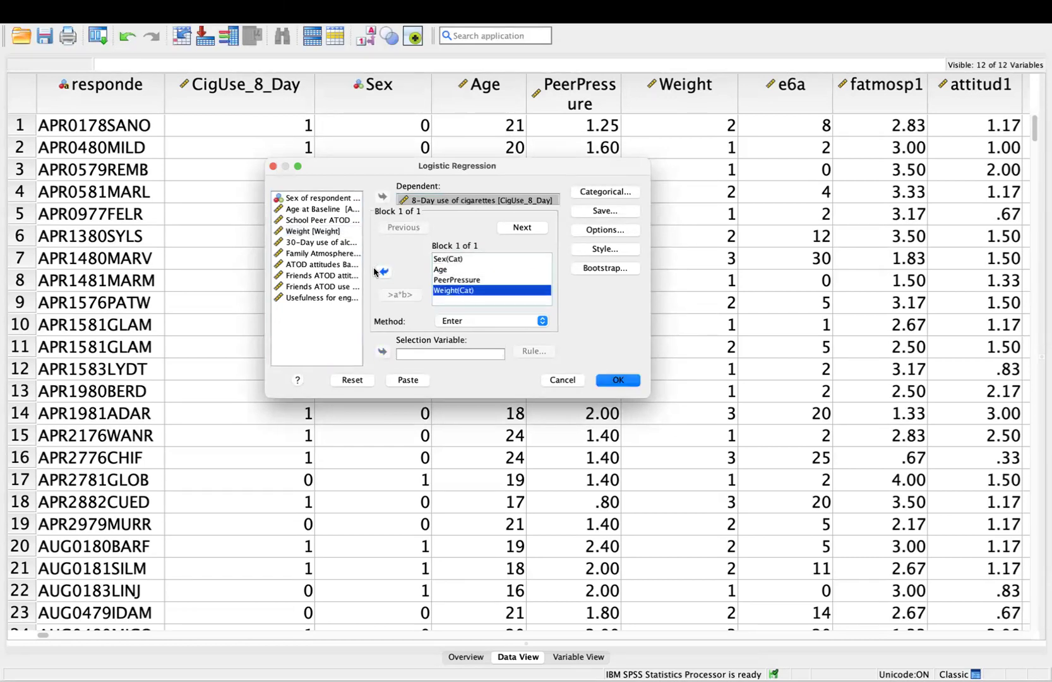
pyautogui.click(458, 260)
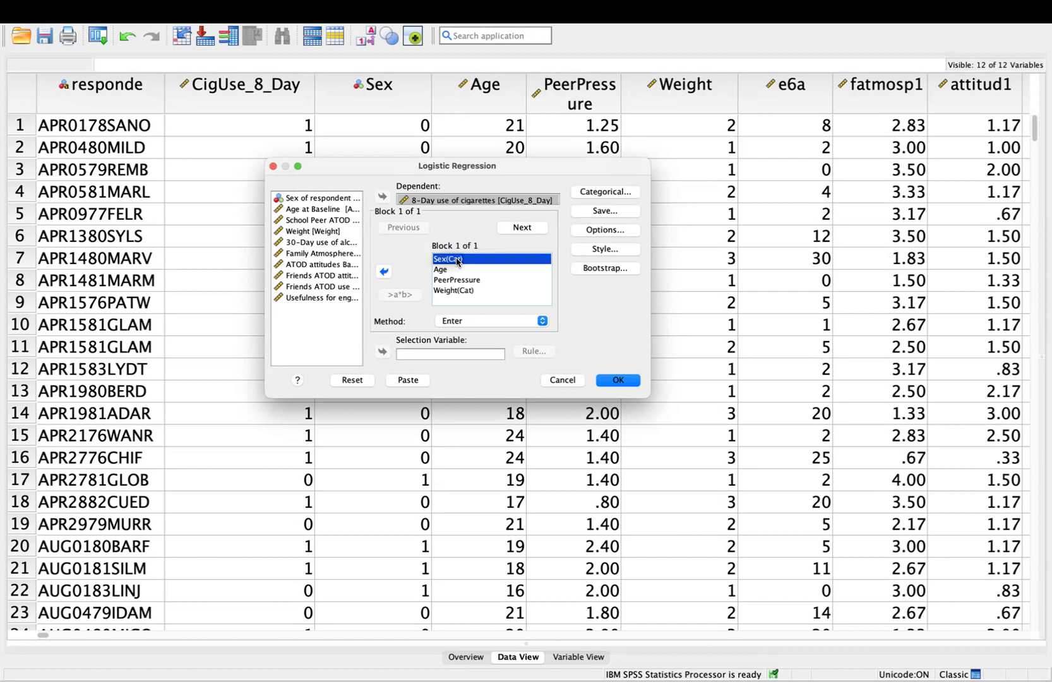
# Review the contrast and reference category settings of the categorical covariates Sex and Weight, and close the logistic regression setup
pyautogui.click(446, 292)
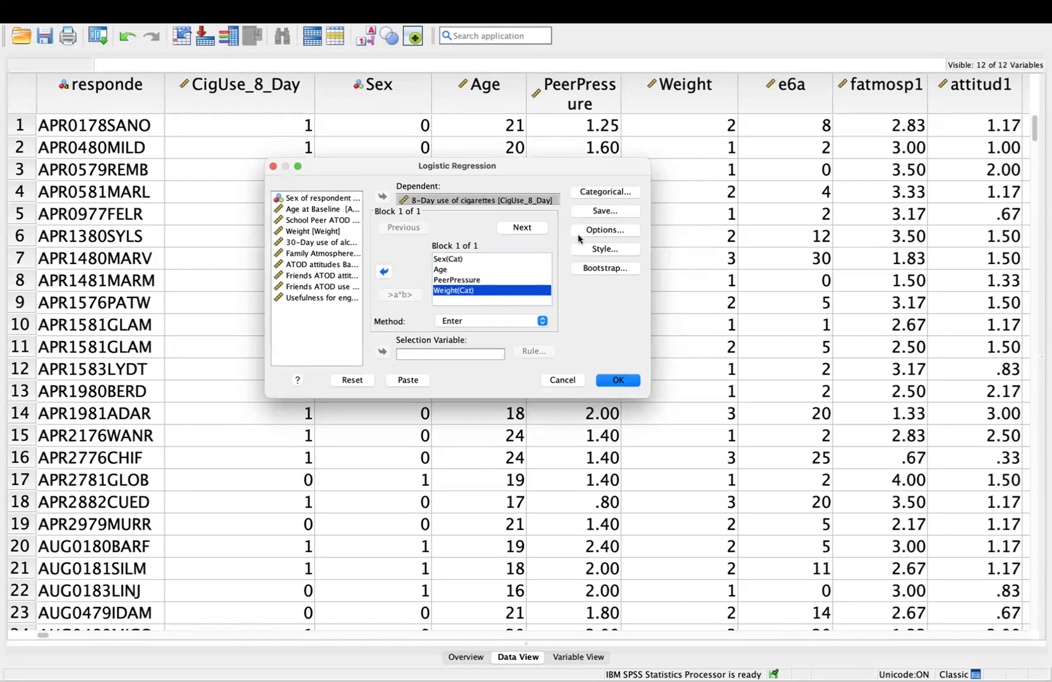
pyautogui.click(598, 192)
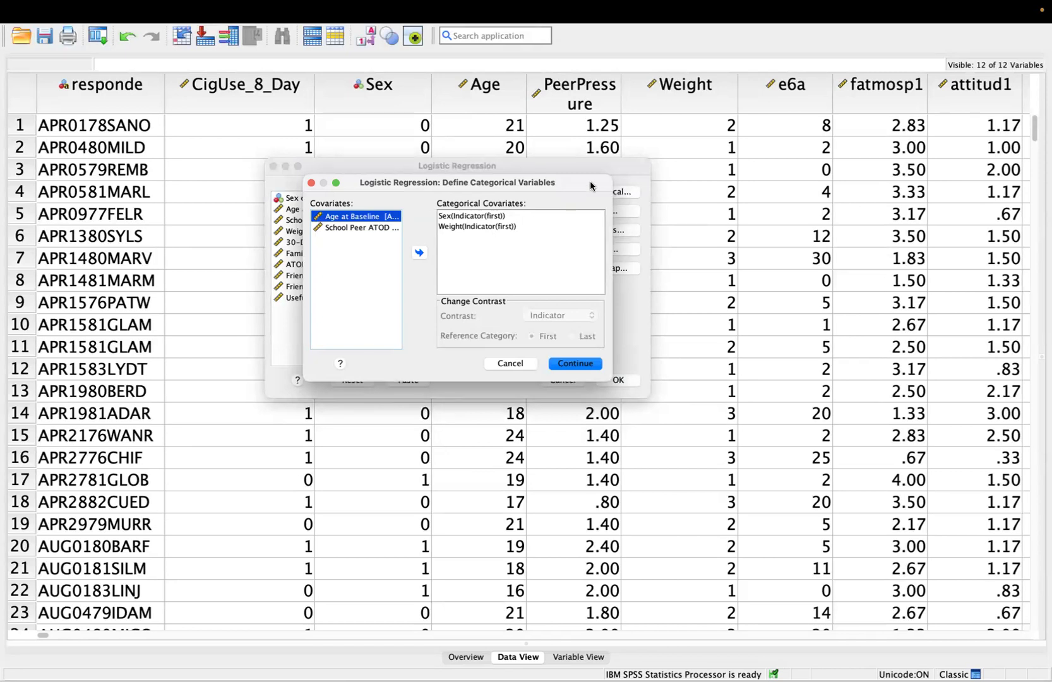
pyautogui.click(449, 218)
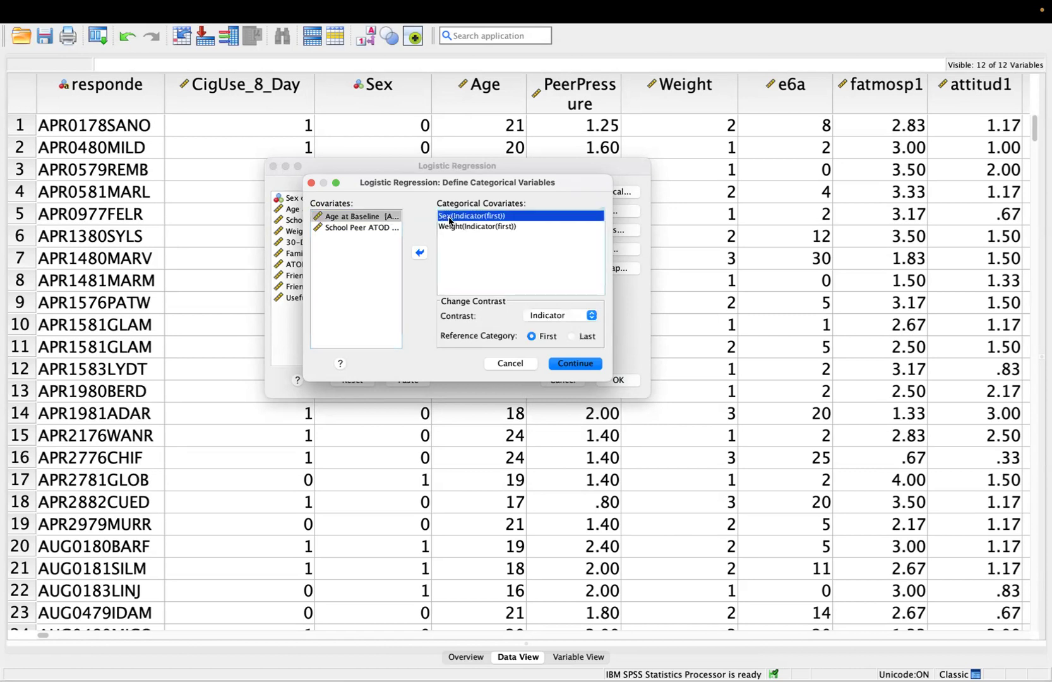
pyautogui.click(457, 227)
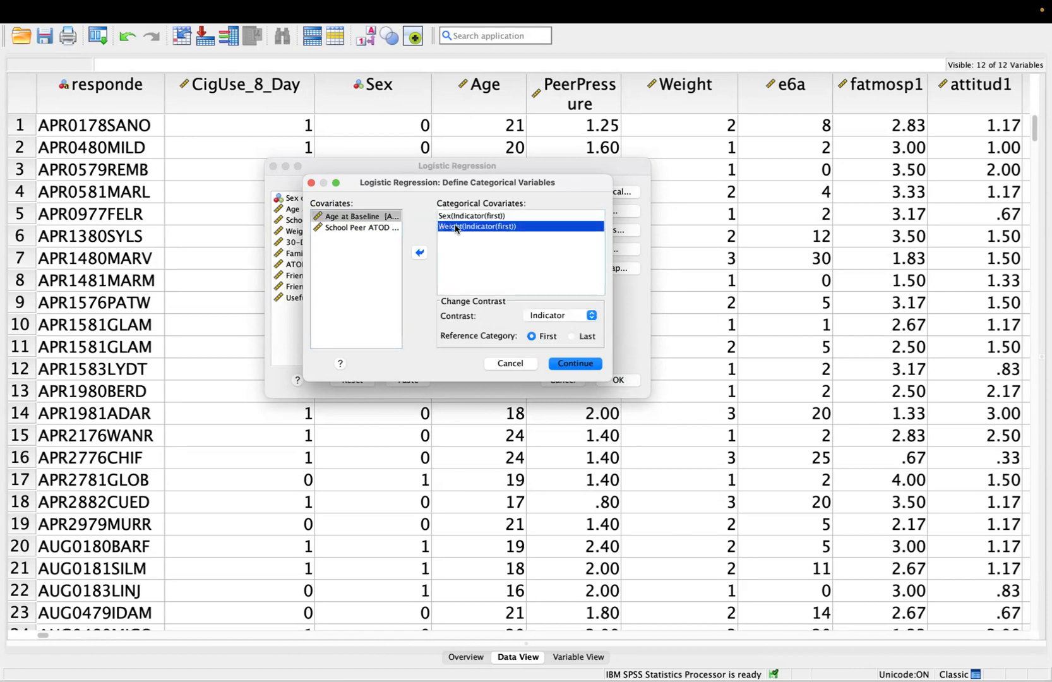
pyautogui.click(464, 217)
pyautogui.click(462, 217)
pyautogui.click(444, 226)
pyautogui.click(494, 219)
pyautogui.click(488, 227)
pyautogui.click(489, 217)
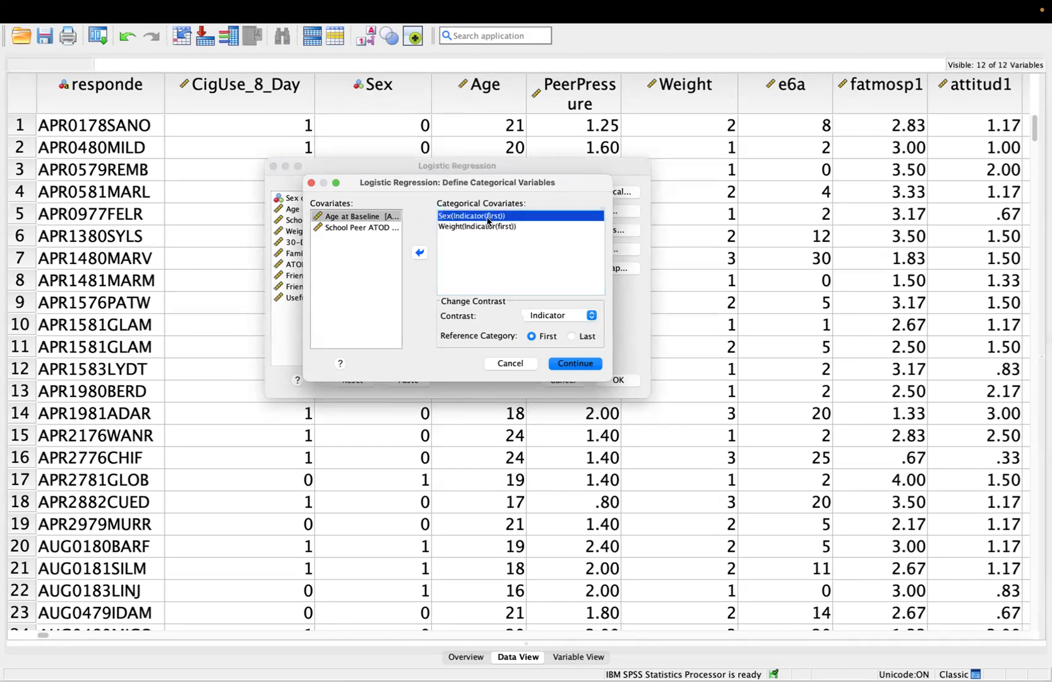
pyautogui.click(488, 227)
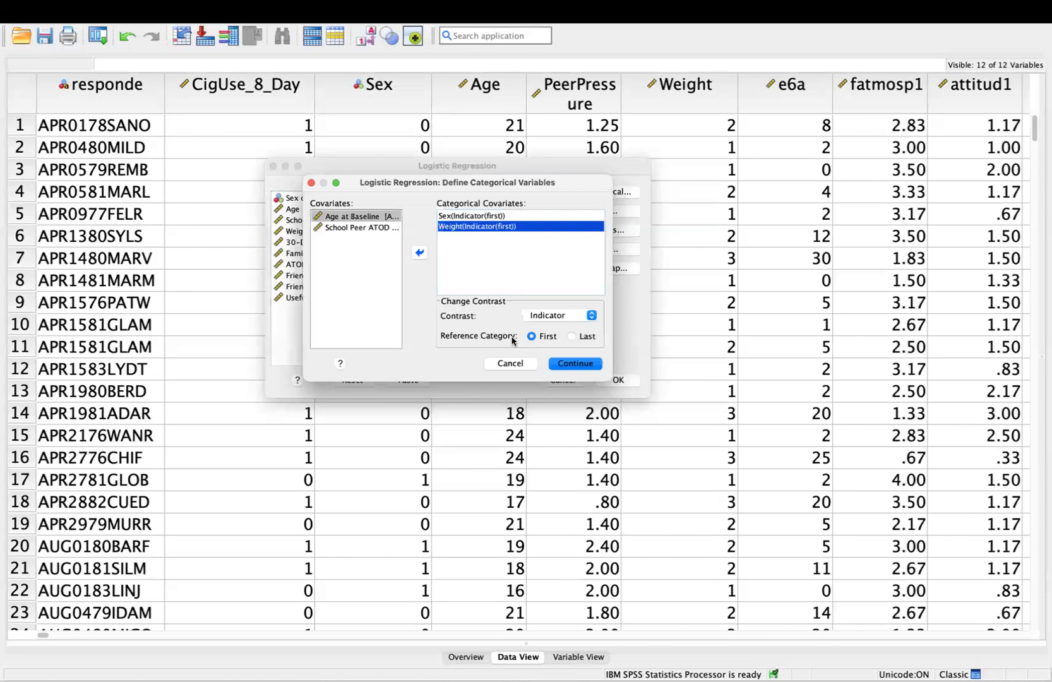
pyautogui.click(569, 365)
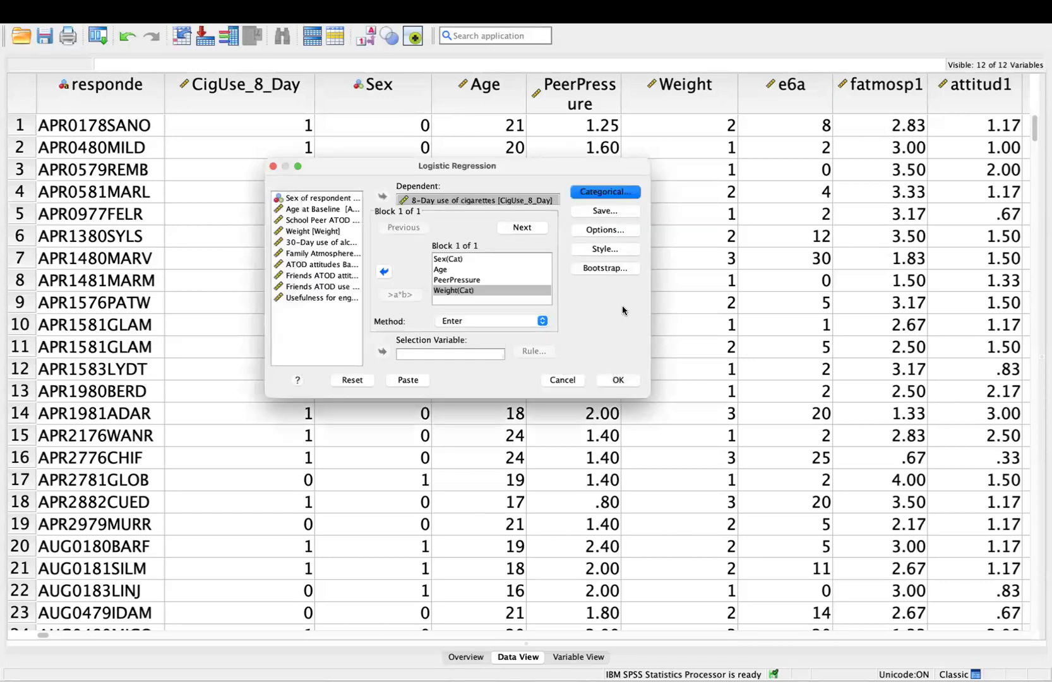
pyautogui.click(568, 381)
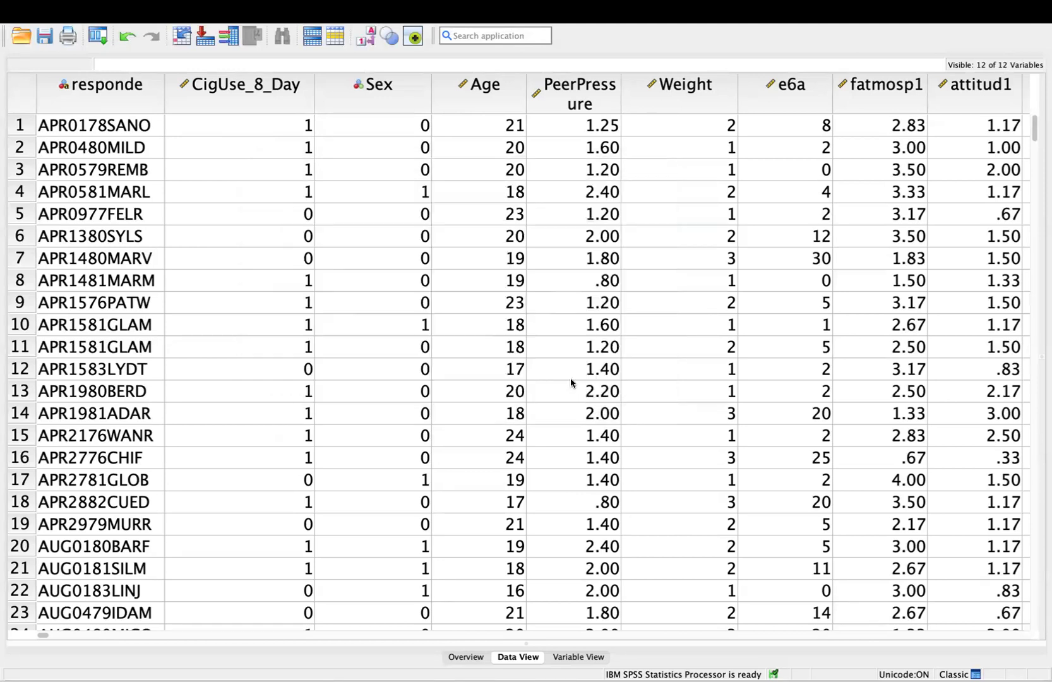
# Display the variable definitions and move the Values column directly after Measure
pyautogui.click(574, 657)
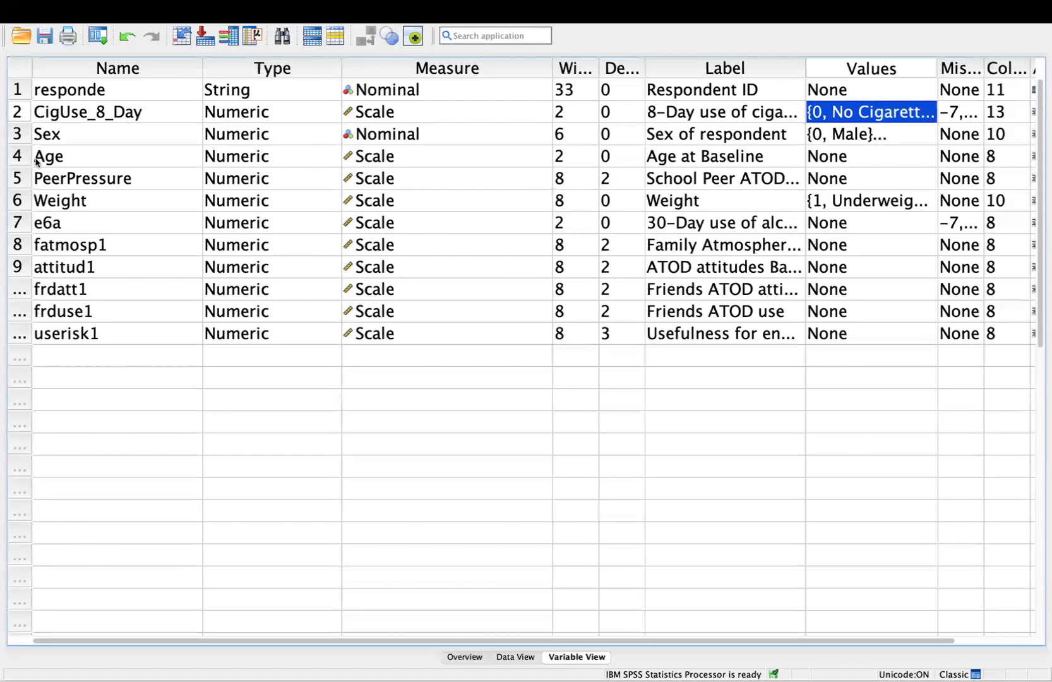
pyautogui.click(14, 200)
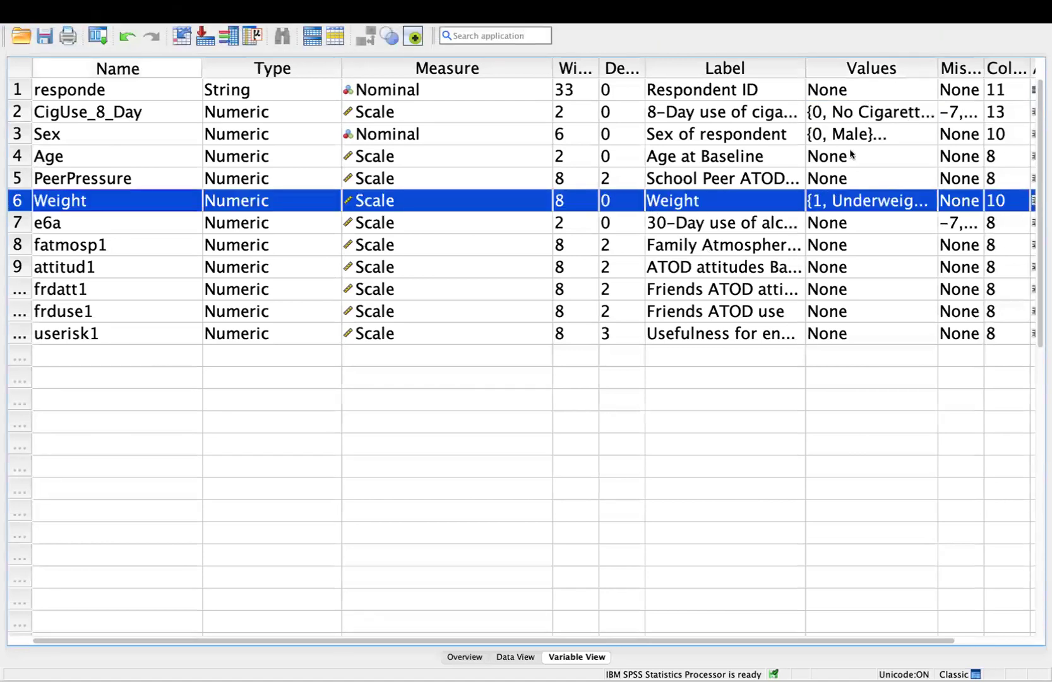
pyautogui.click(883, 69)
pyautogui.moveTo(896, 67); pyautogui.dragTo(491, 68)
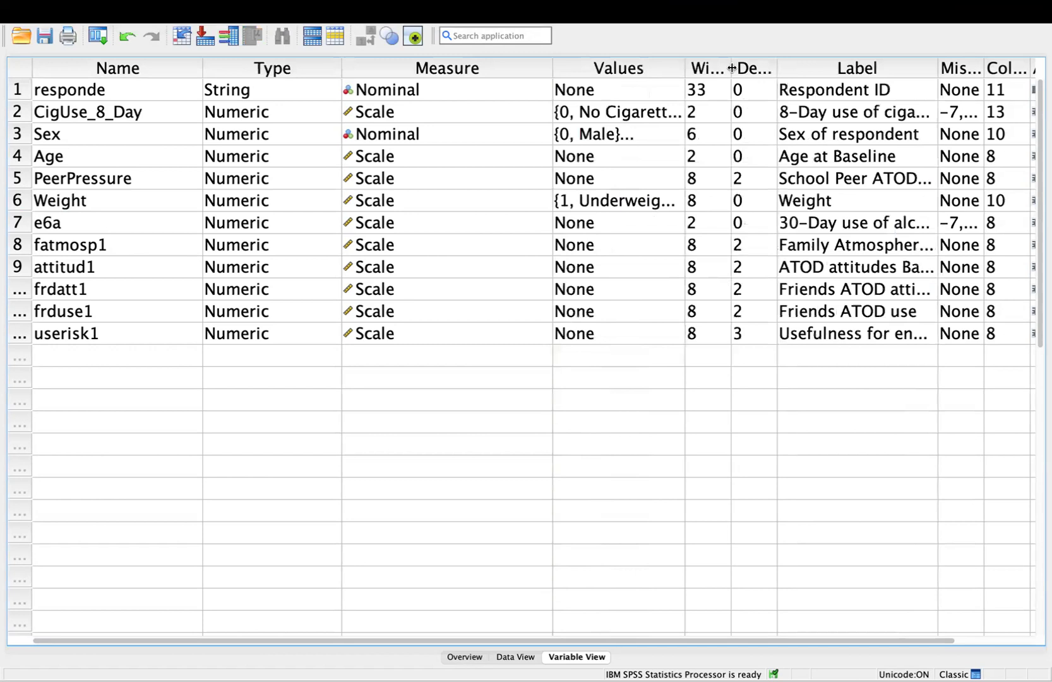
pyautogui.moveTo(731, 67); pyautogui.dragTo(839, 67)
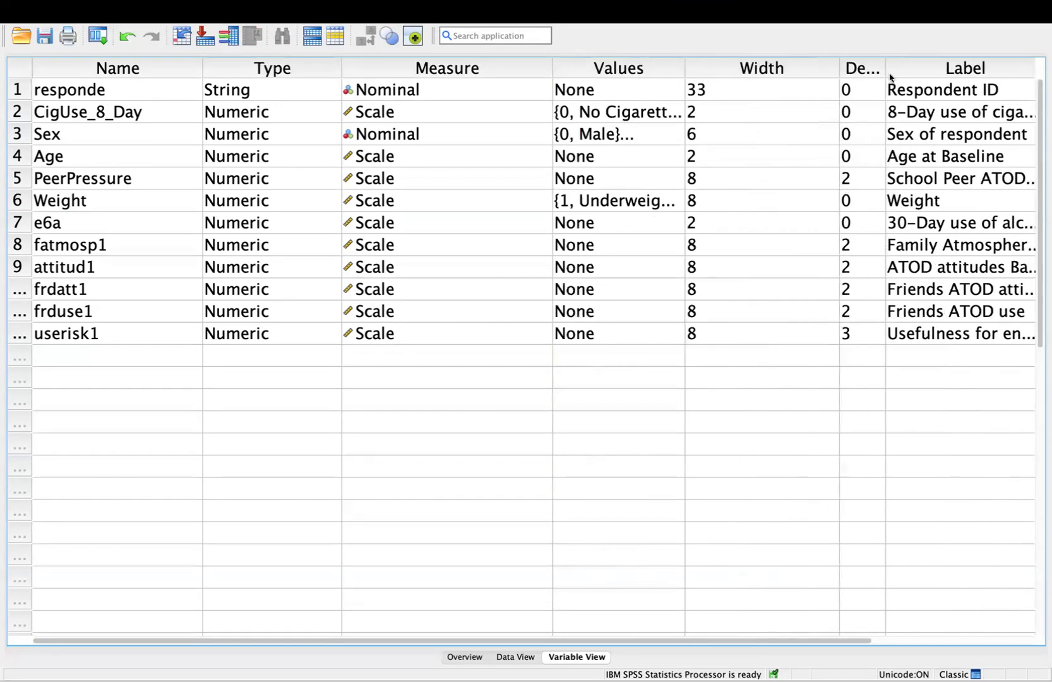
pyautogui.hscroll(5, 846, 92)
pyautogui.hscroll(-5, 656, 173)
pyautogui.scroll(-10, 653, 173)
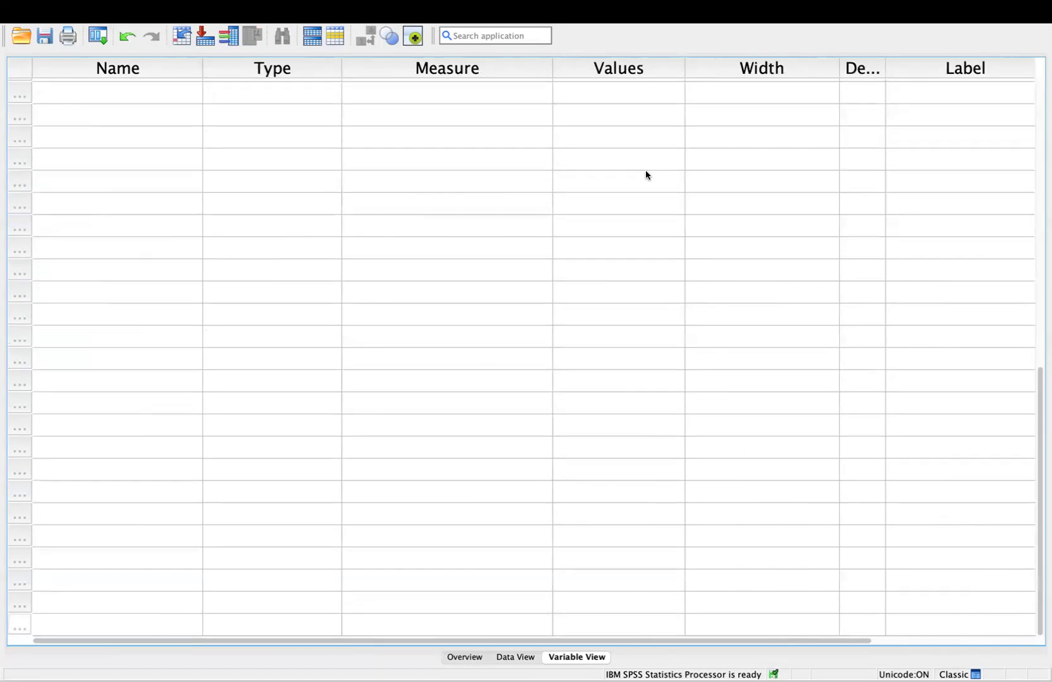
pyautogui.scroll(10, 647, 172)
pyautogui.hscroll(5, 649, 174)
pyautogui.hscroll(-5, 645, 172)
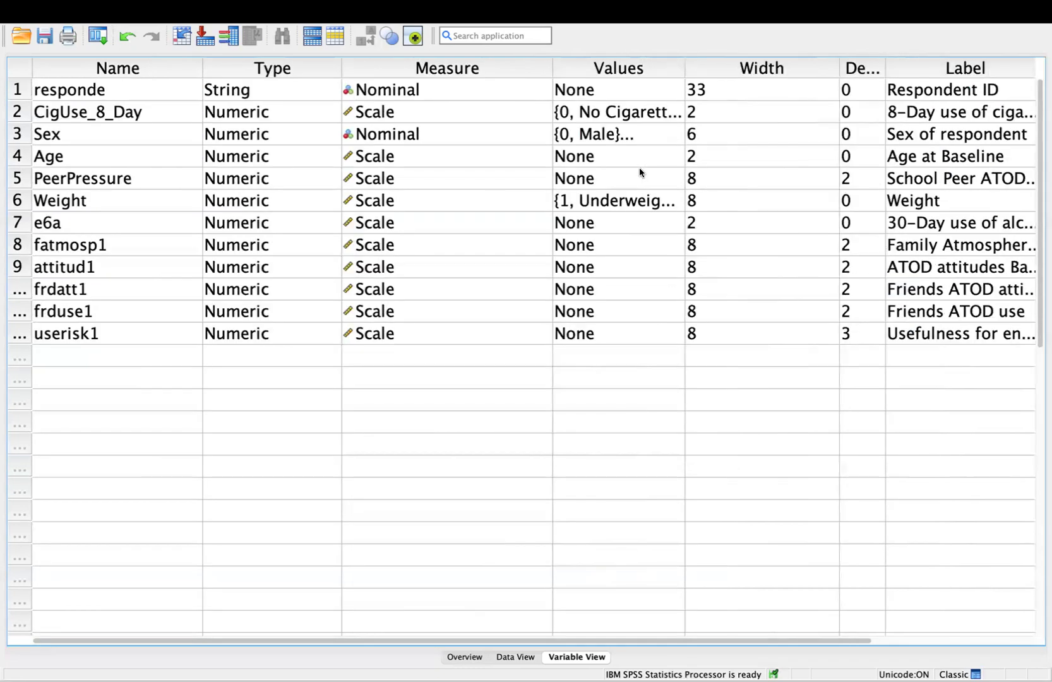
pyautogui.hscroll(5, 660, 171)
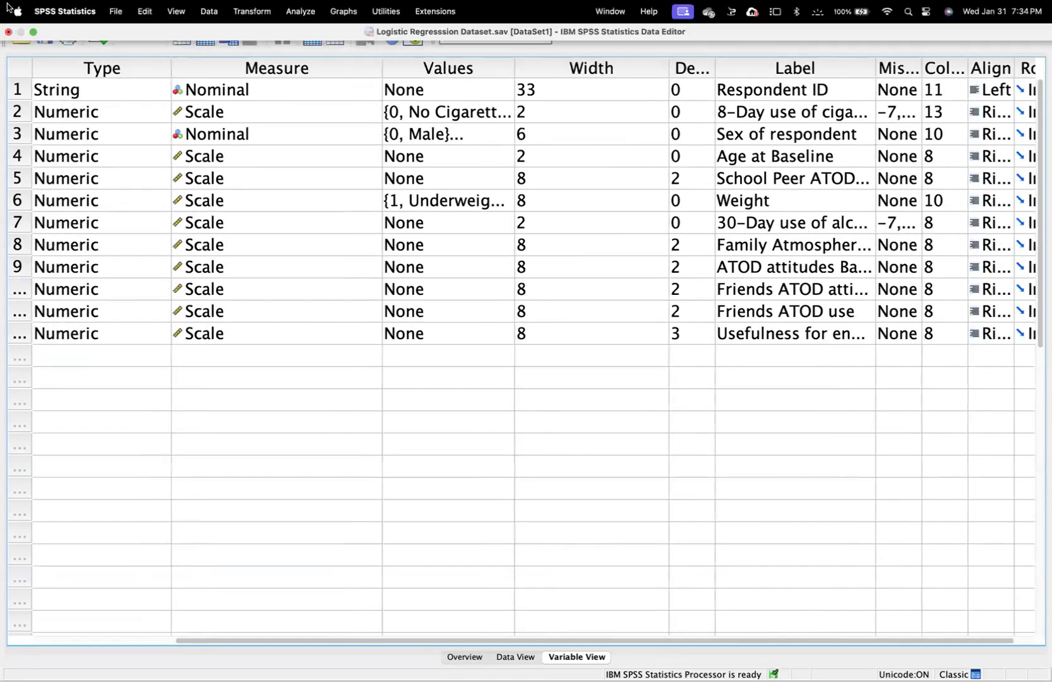
pyautogui.click(145, 14)
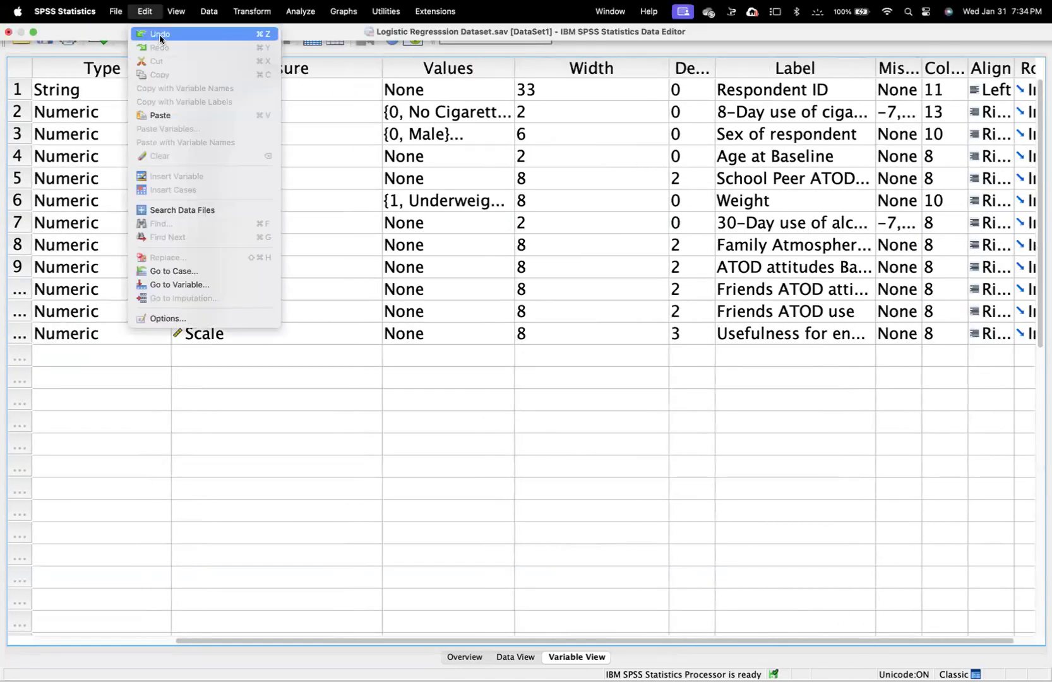
pyautogui.click(159, 34)
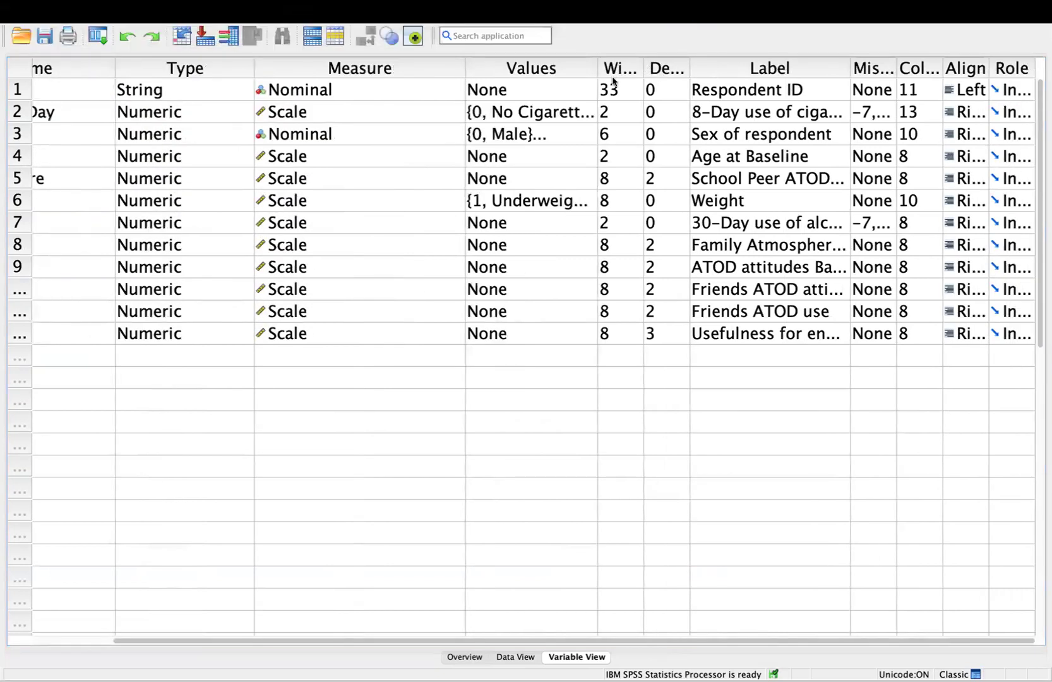
pyautogui.hscroll(-5, 73, 135)
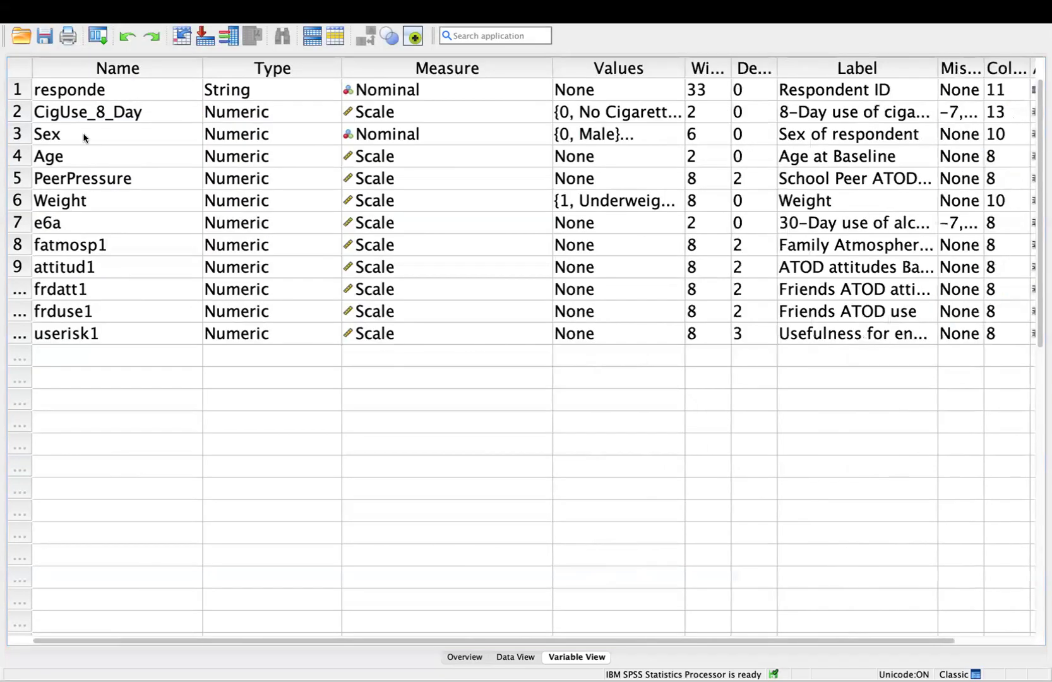
# Inspect the value labels defined for the Weight variable and close them
pyautogui.click(20, 201)
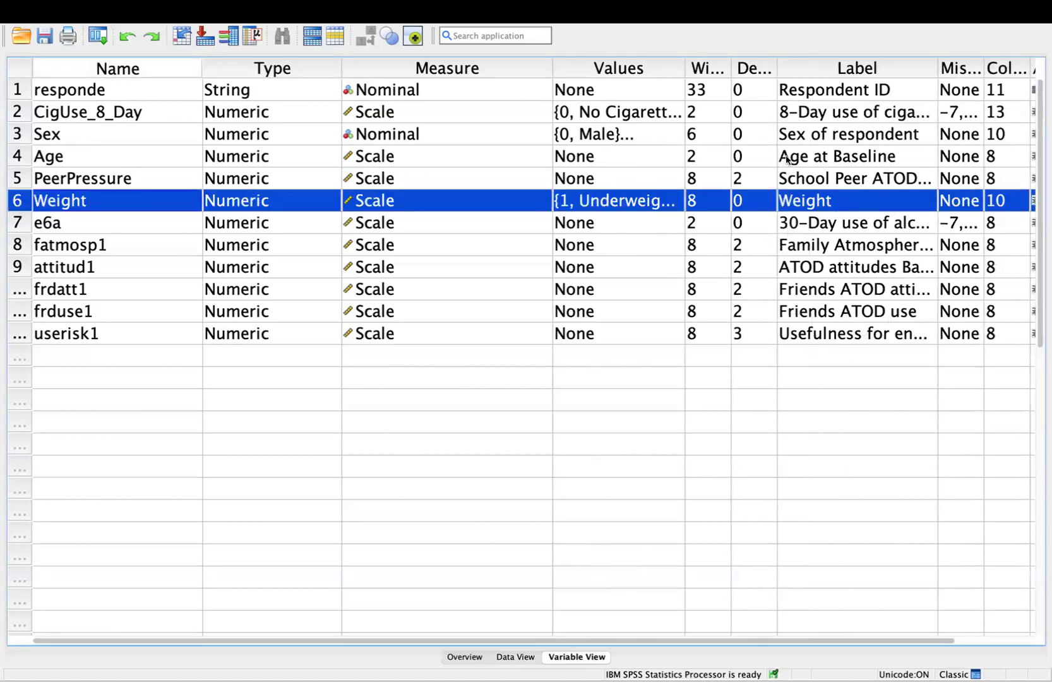
pyautogui.click(669, 207)
pyautogui.click(672, 203)
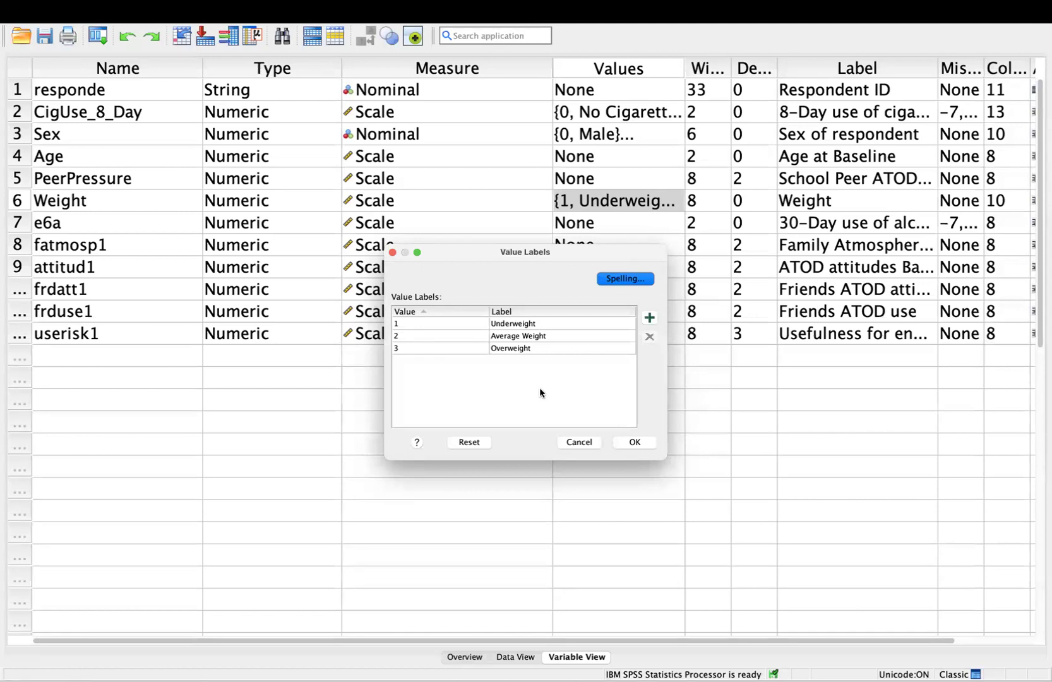
pyautogui.click(634, 441)
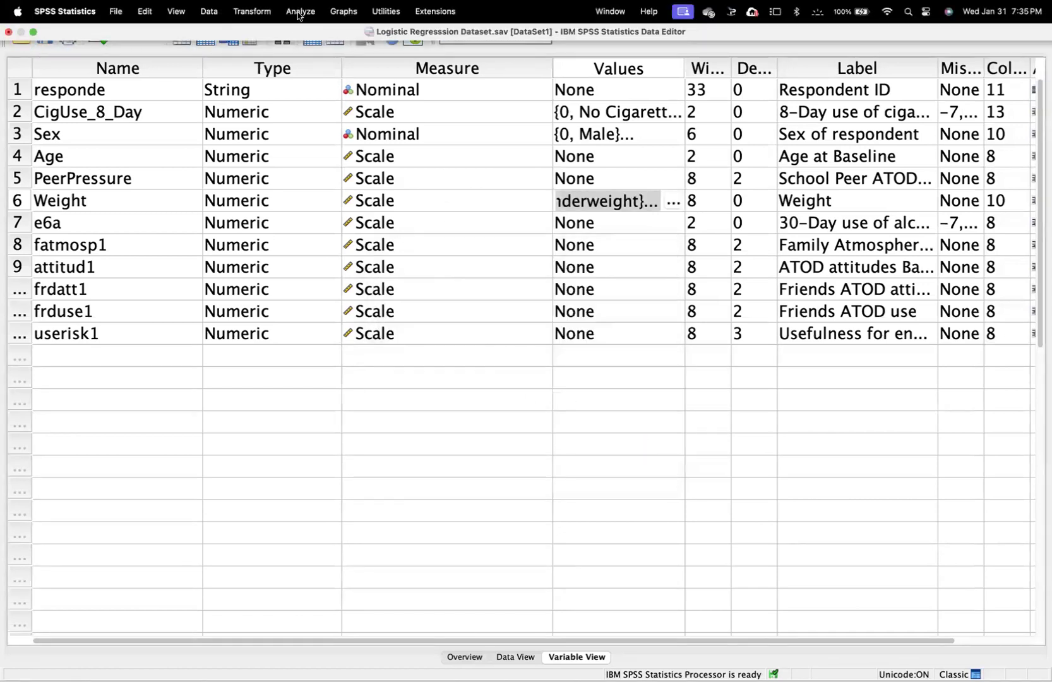
# Run the binary logistic regression of CigUse_8_Day on Sex, Age, PeerPressure and Weight with classification plots and Hosmer-Lemeshow goodness-of-fit
pyautogui.click(299, 12)
pyautogui.moveTo(311, 189)
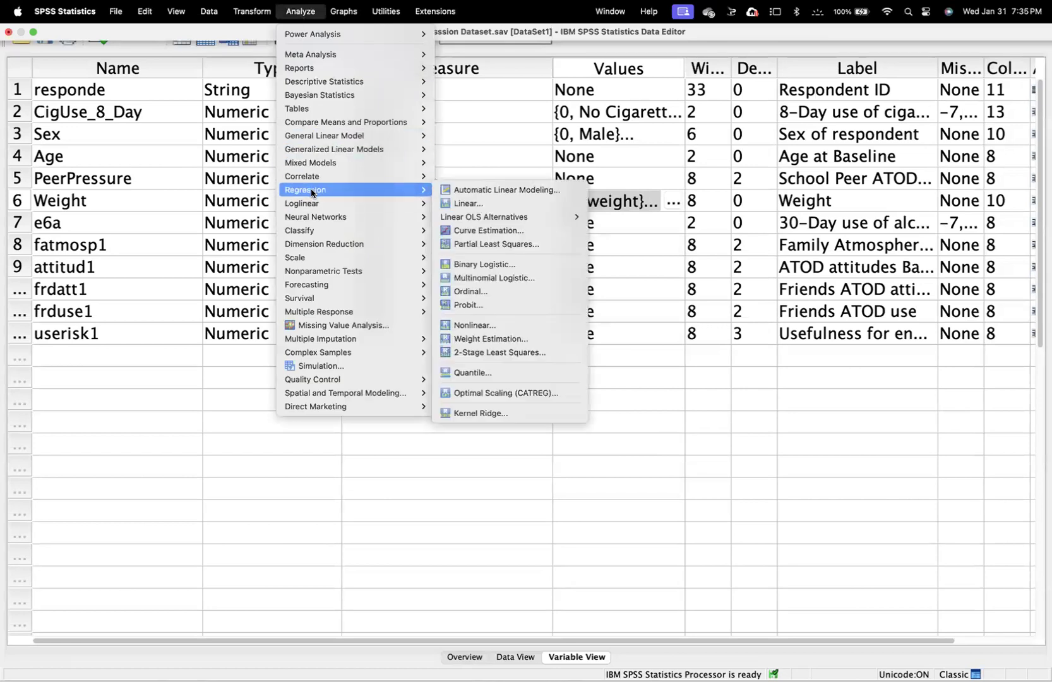
pyautogui.click(470, 264)
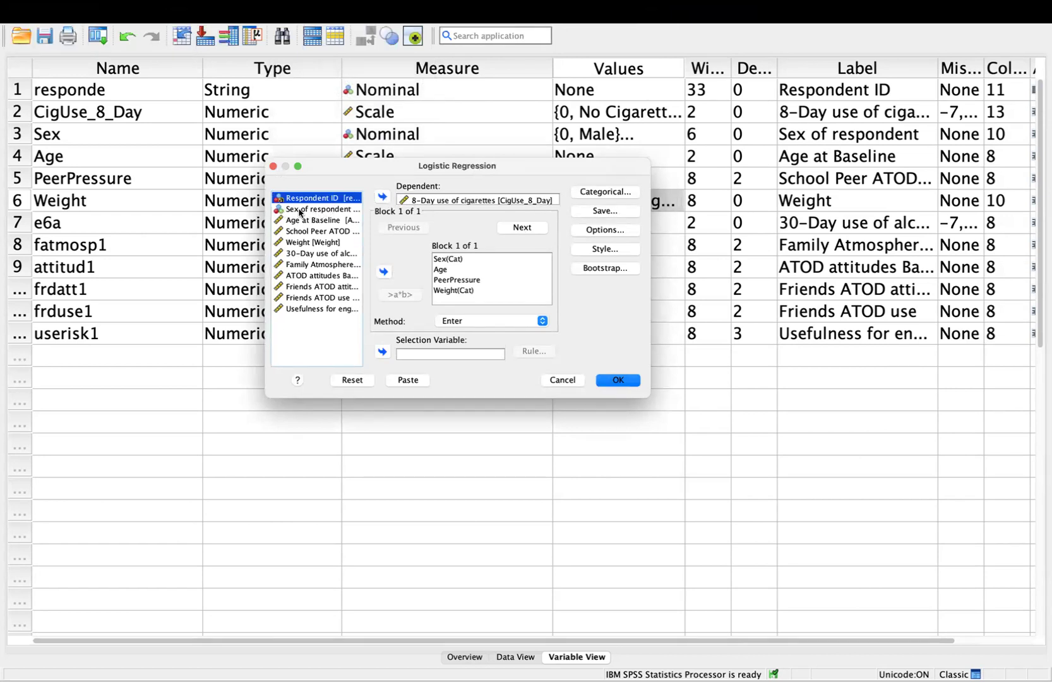
pyautogui.click(462, 260)
pyautogui.click(595, 231)
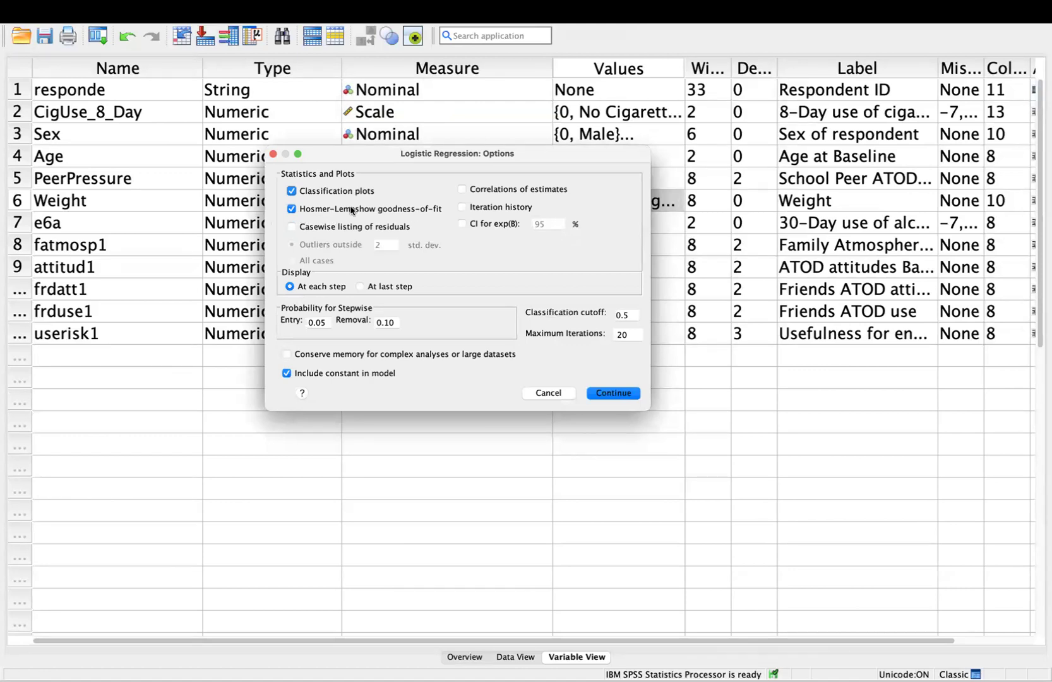
pyautogui.click(613, 395)
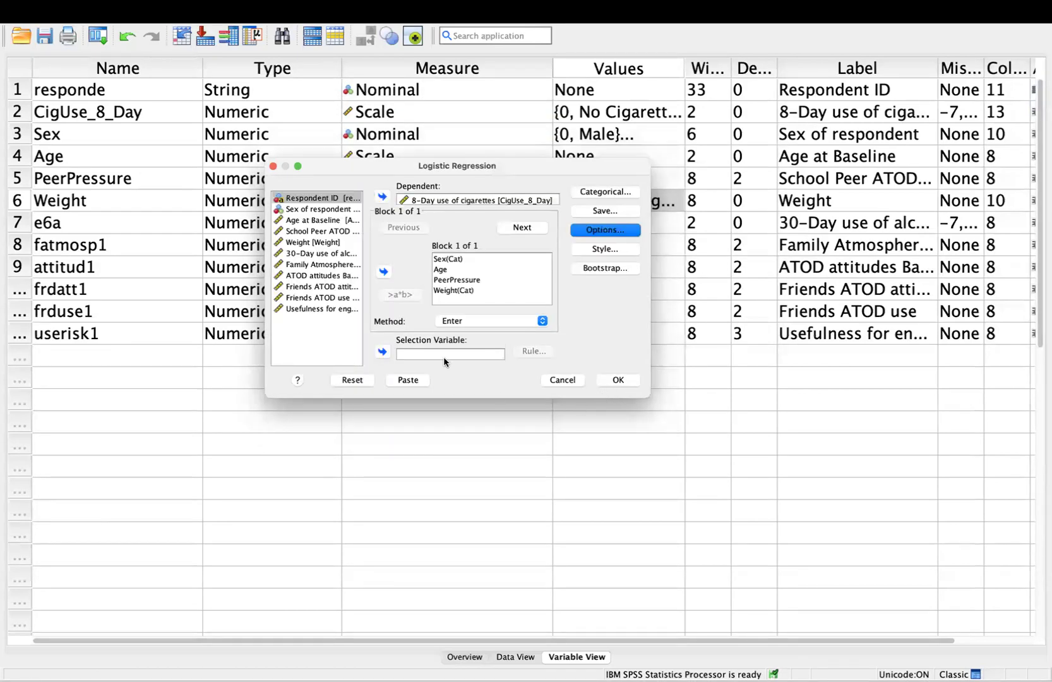
pyautogui.click(613, 380)
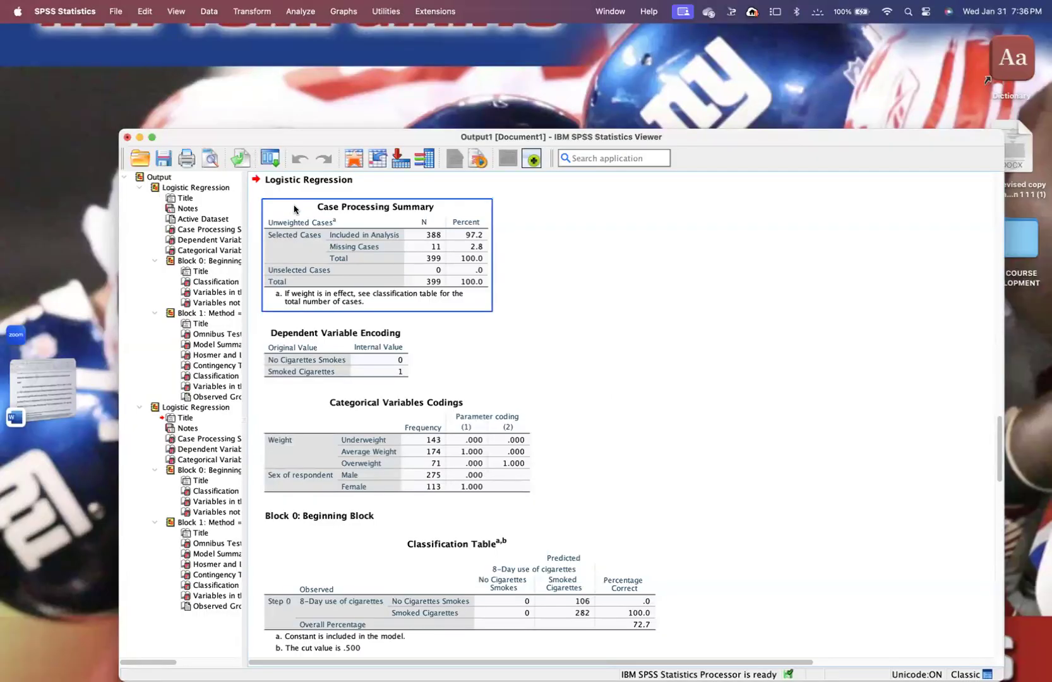
# Enlarge the output viewer and look through the logistic regression tables, from the case processing summary to the predicted probabilities plot
pyautogui.click(152, 137)
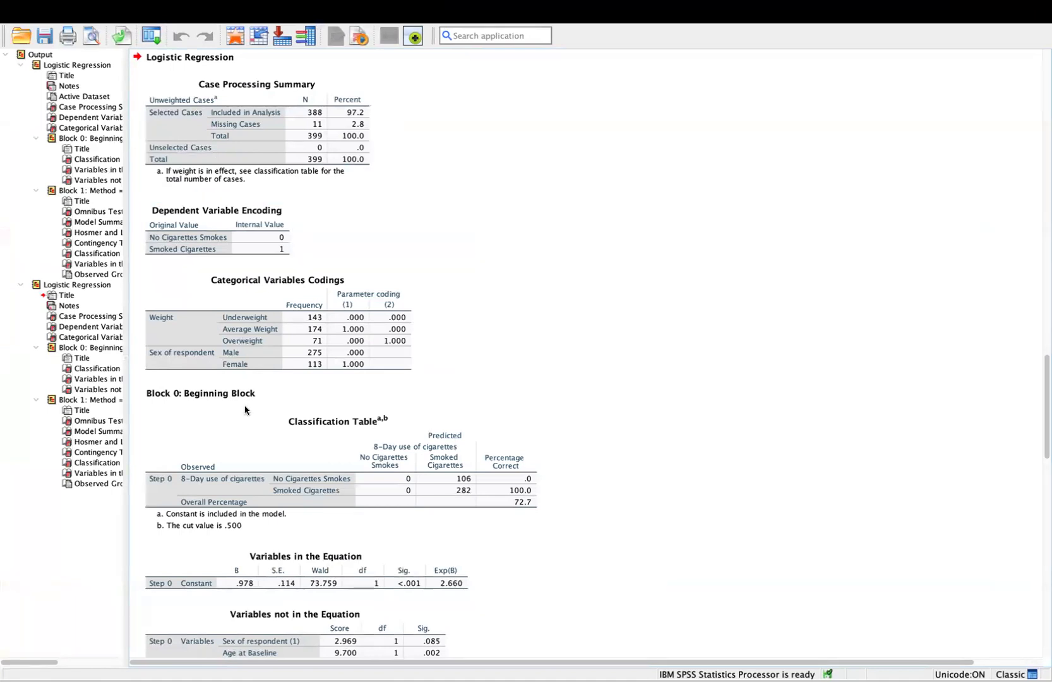
pyautogui.moveTo(616, 650)
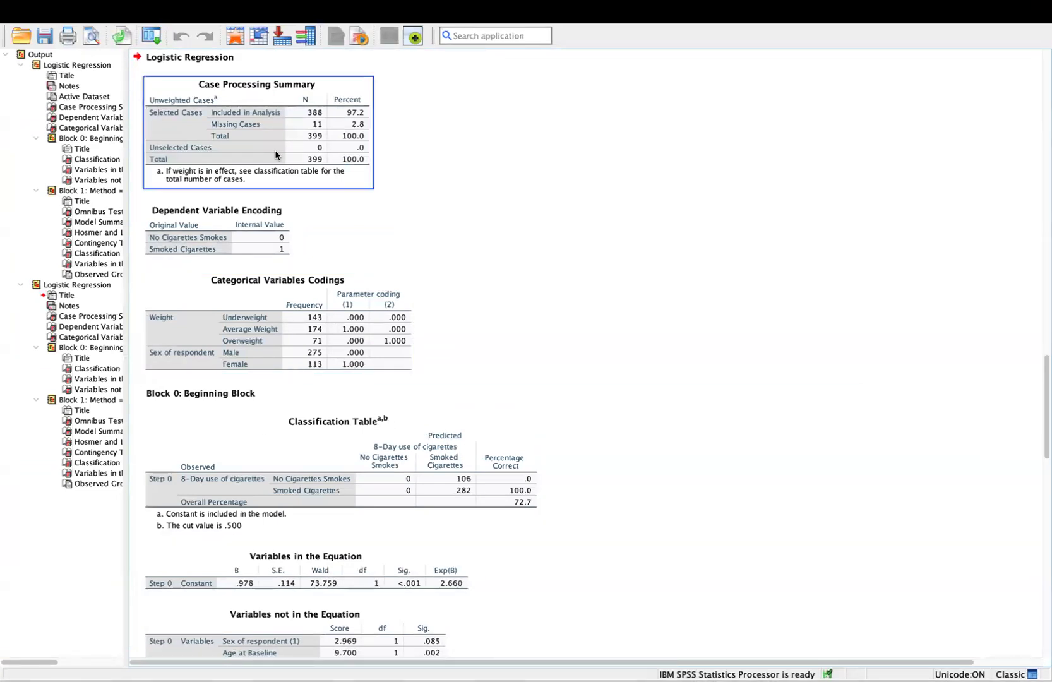
pyautogui.scroll(-6, 311, 569)
pyautogui.scroll(-15, 311, 570)
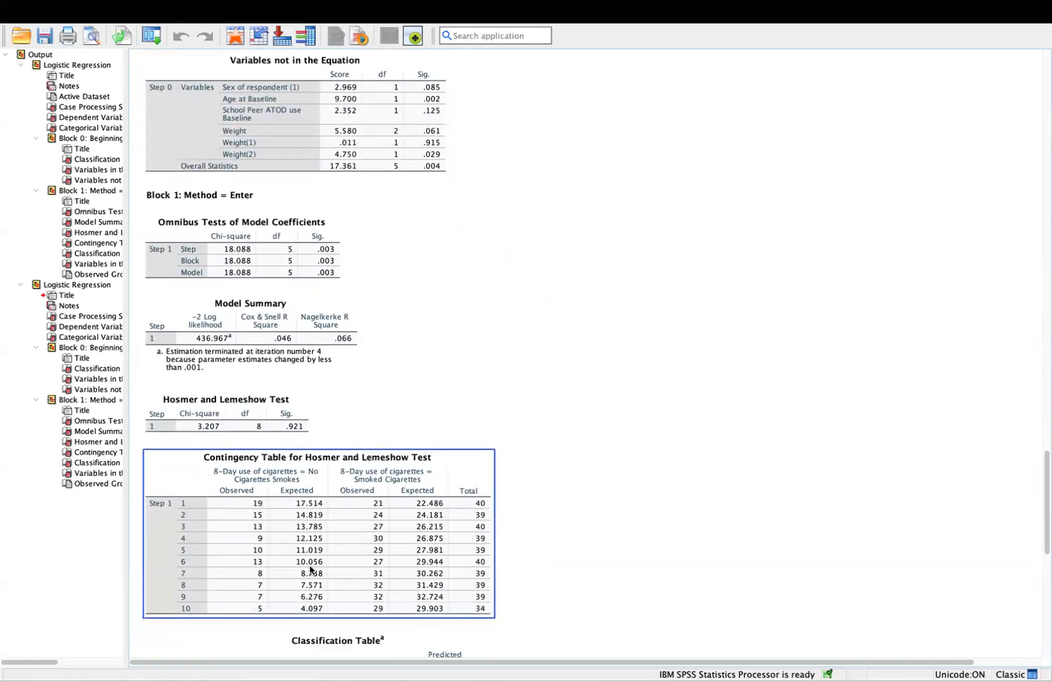
pyautogui.scroll(15, 309, 569)
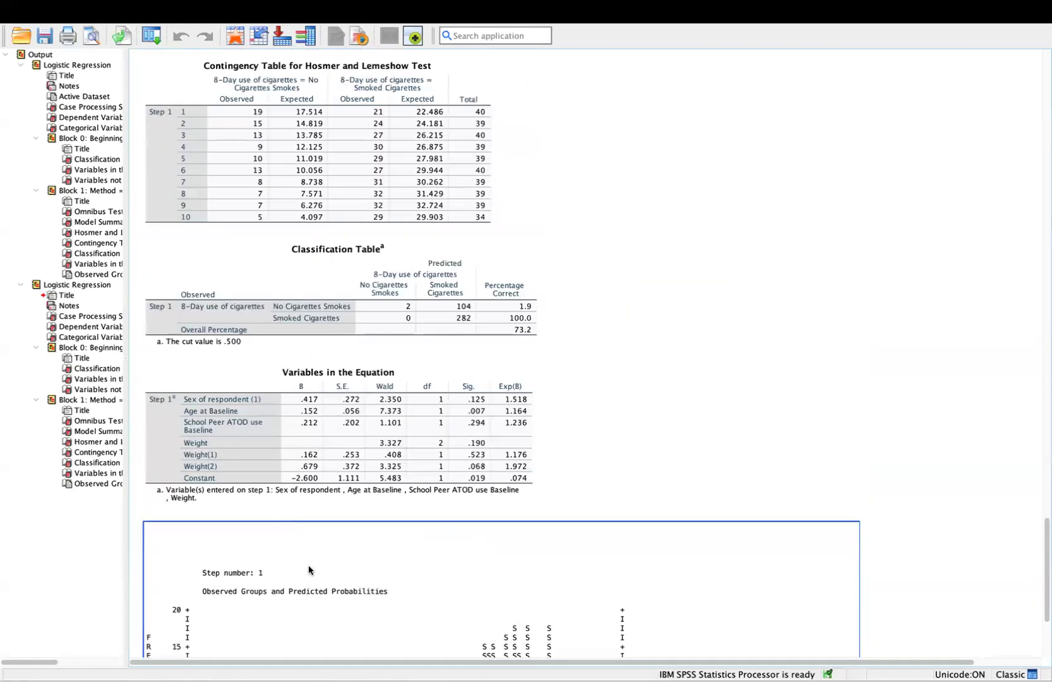
pyautogui.scroll(-18, 310, 569)
pyautogui.scroll(12, 309, 569)
pyautogui.scroll(11, 309, 569)
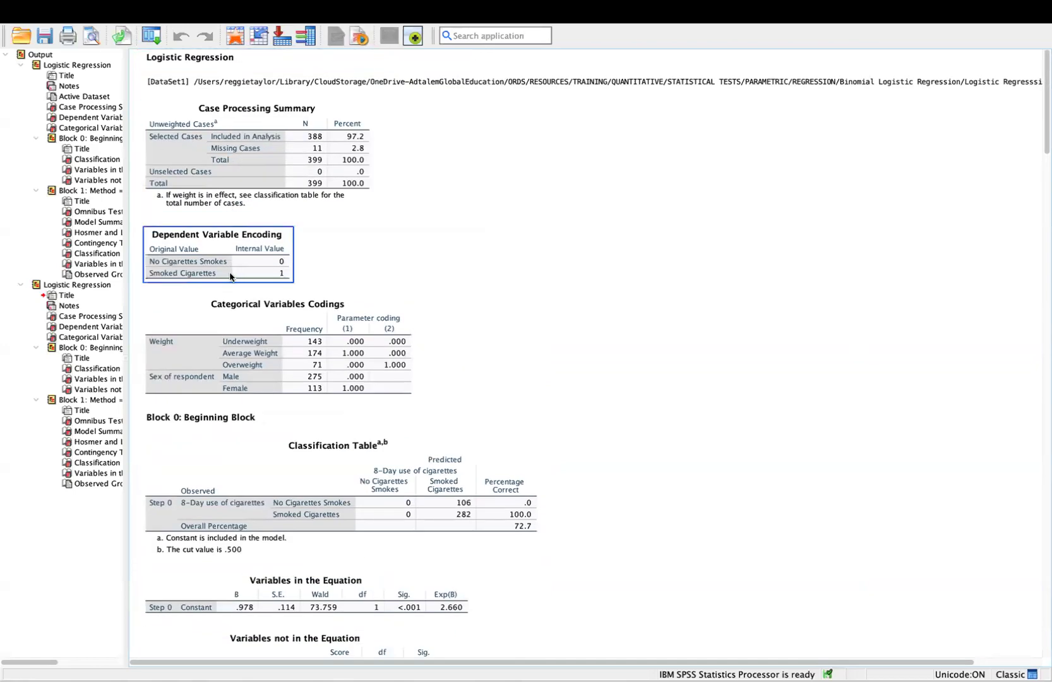
pyautogui.scroll(-20, 285, 404)
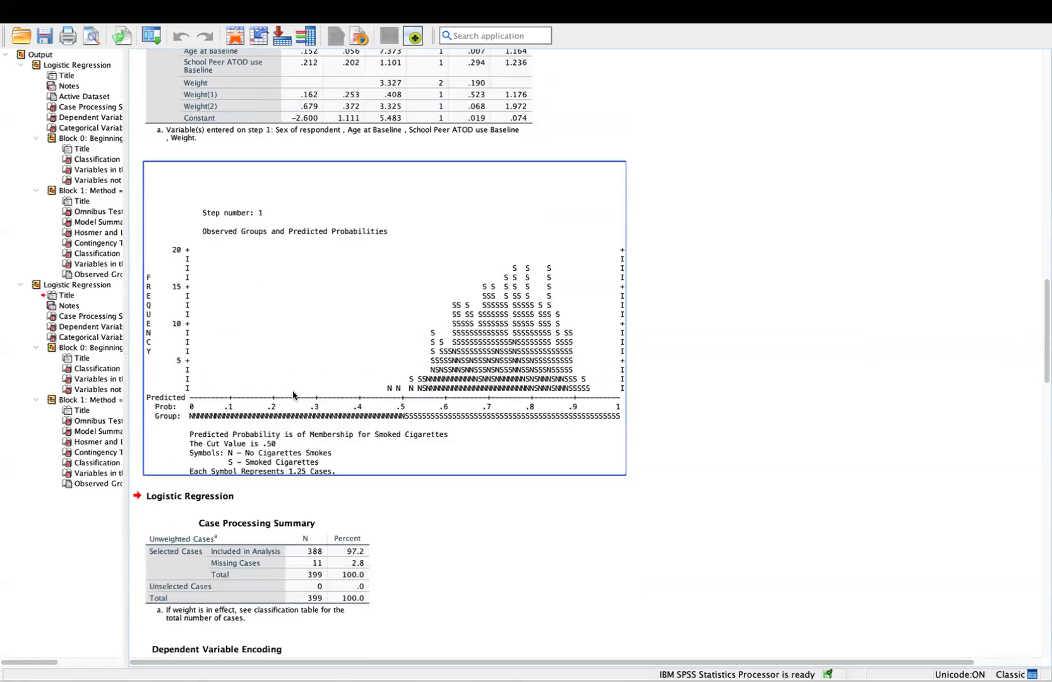
pyautogui.scroll(12, 297, 395)
pyautogui.scroll(-8, 294, 398)
pyautogui.scroll(12, 303, 386)
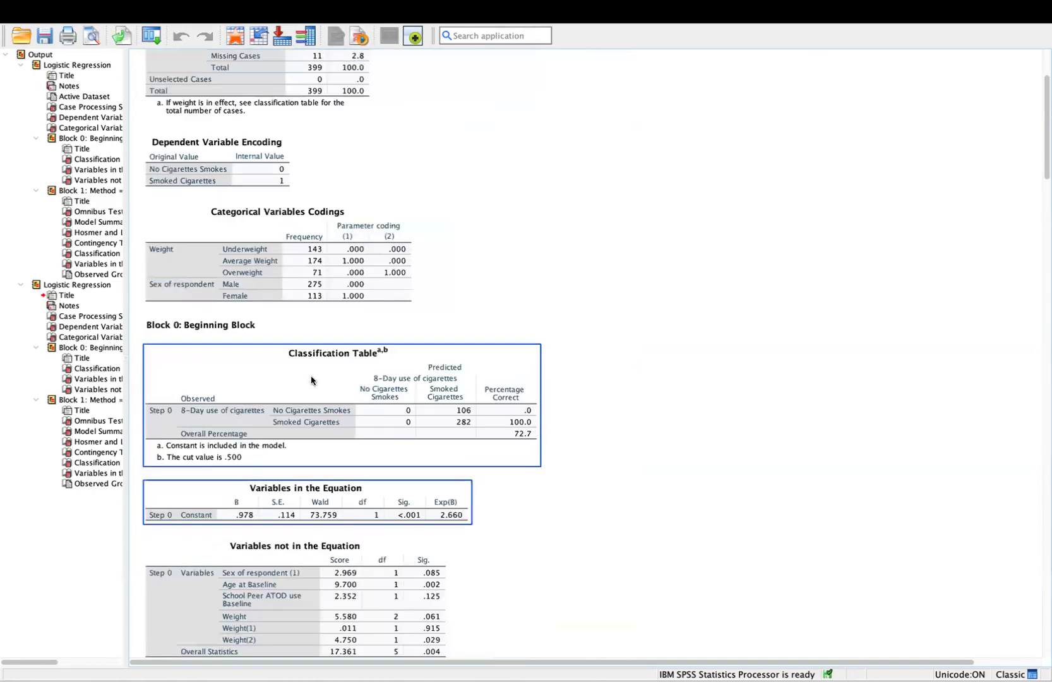
# Switch to the Binary Logistic Regression presentation in PowerPoint, show slide 19 and underline the predictors in the research question with the red pen
pyautogui.click(614, 651)
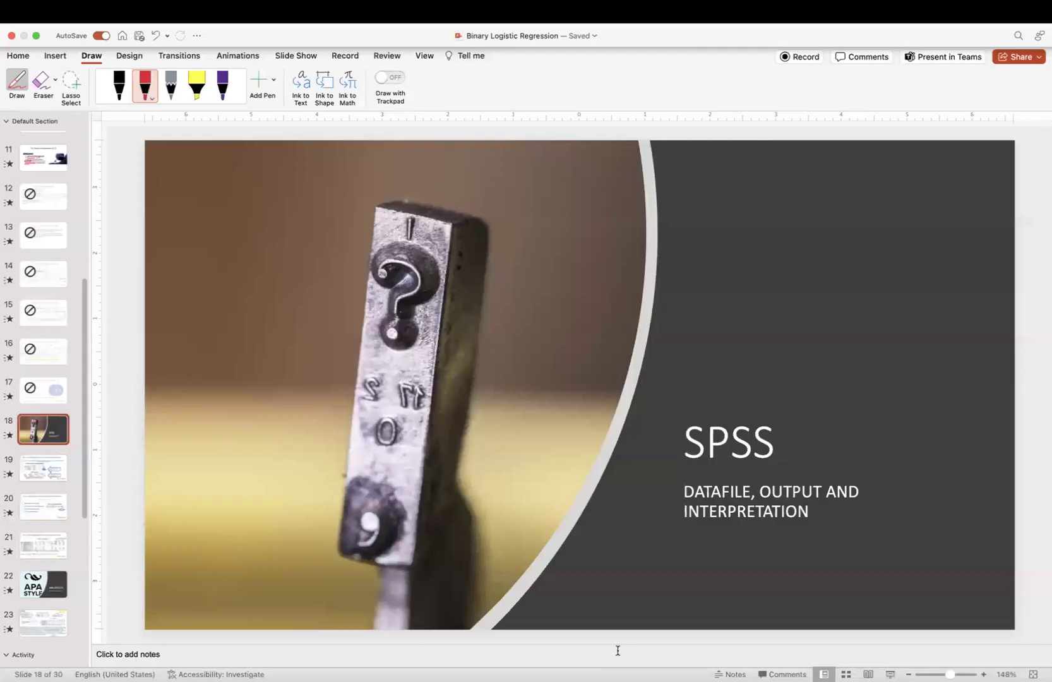
pyautogui.click(36, 471)
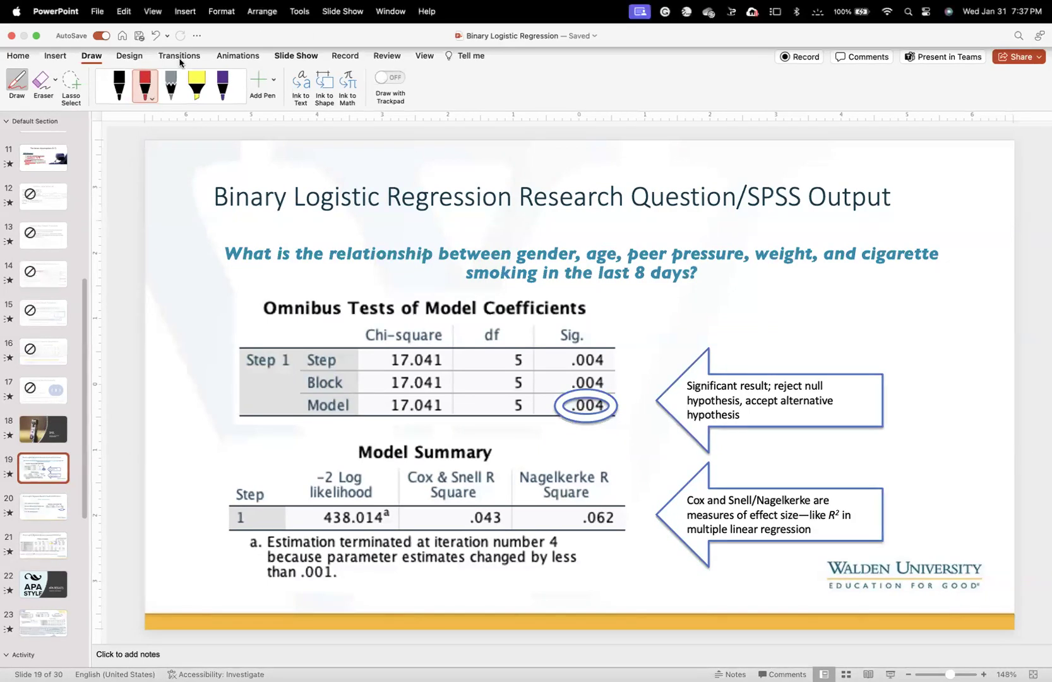
pyautogui.click(146, 91)
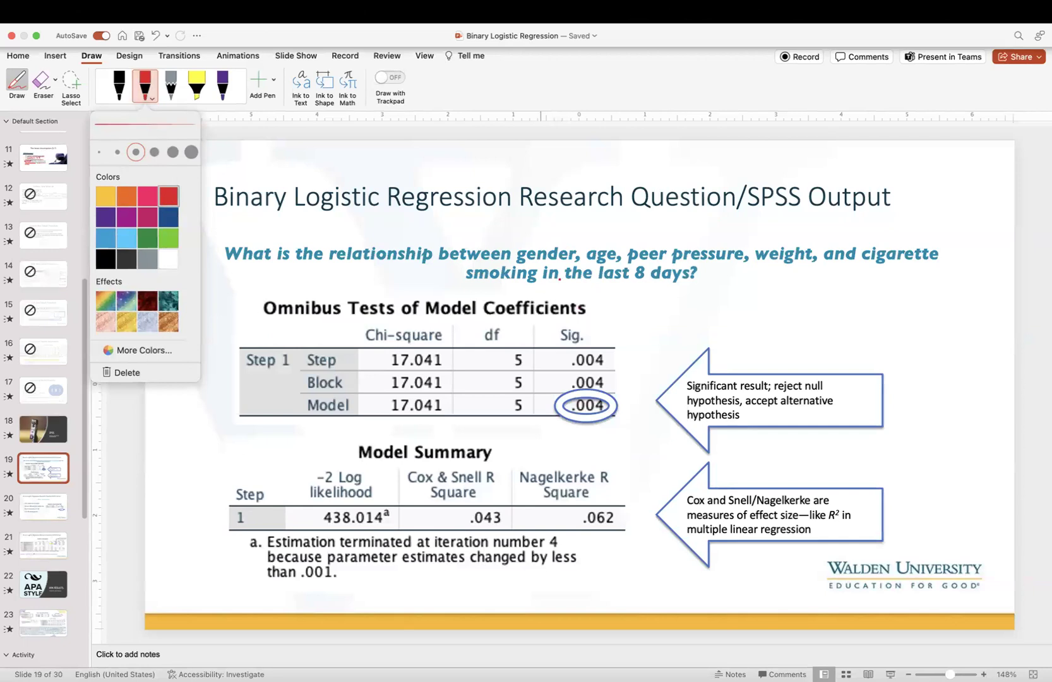
pyautogui.click(510, 265)
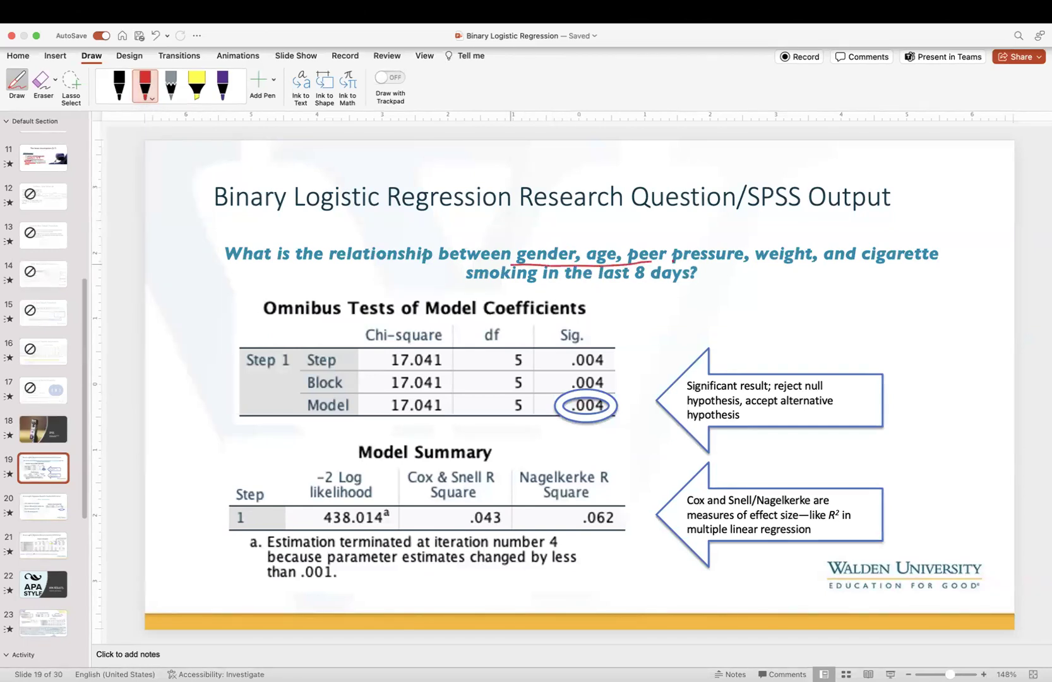